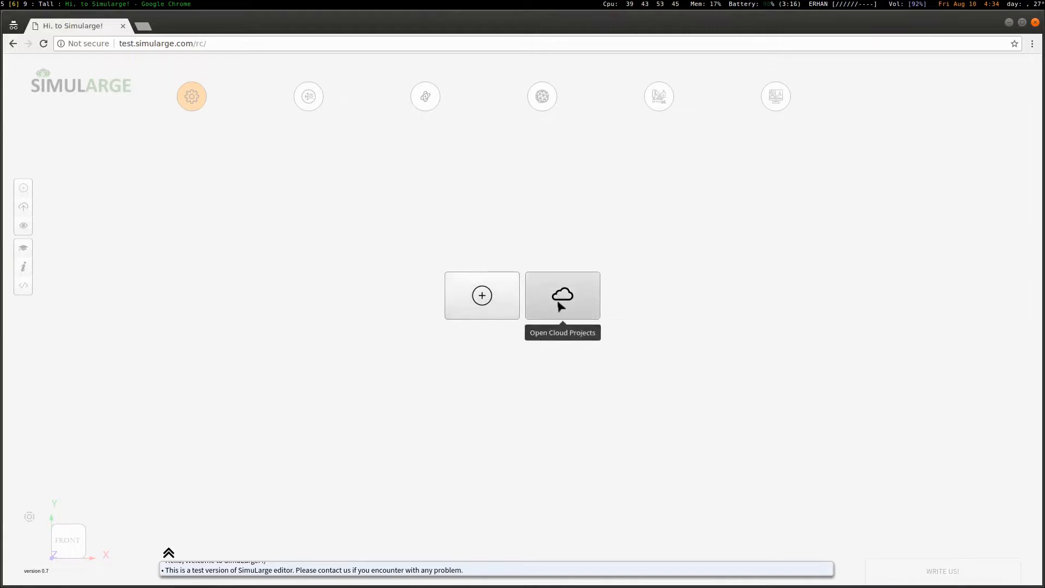
# Show the saved cloud projects list and scroll through cards such as 'test' and 'finestbar'
pyautogui.click(569, 307)
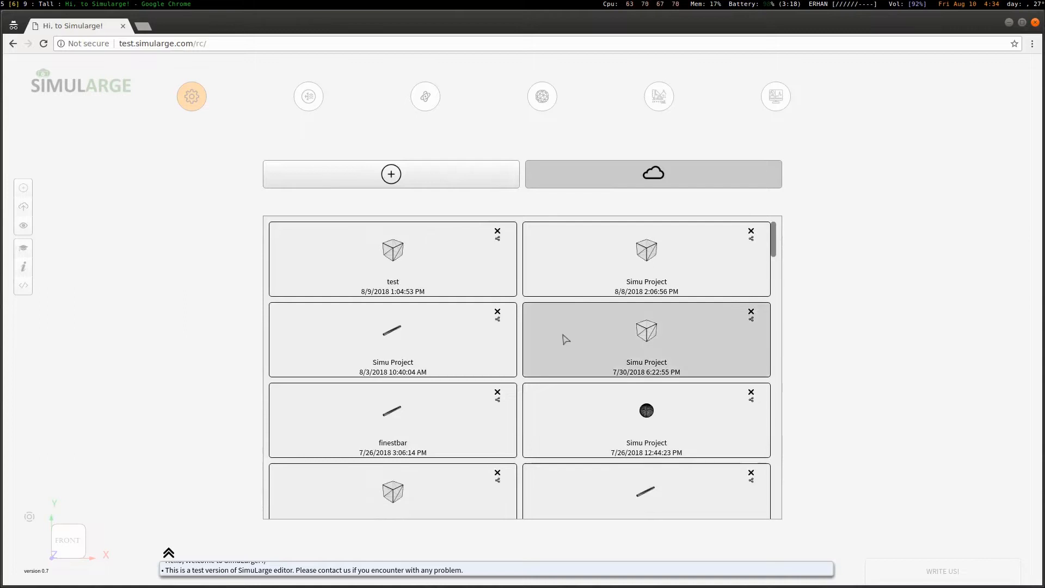
pyautogui.moveTo(778, 245)
pyautogui.mouseDown()
pyautogui.moveTo(777, 285)
pyautogui.moveTo(777, 235)
pyautogui.mouseUp()
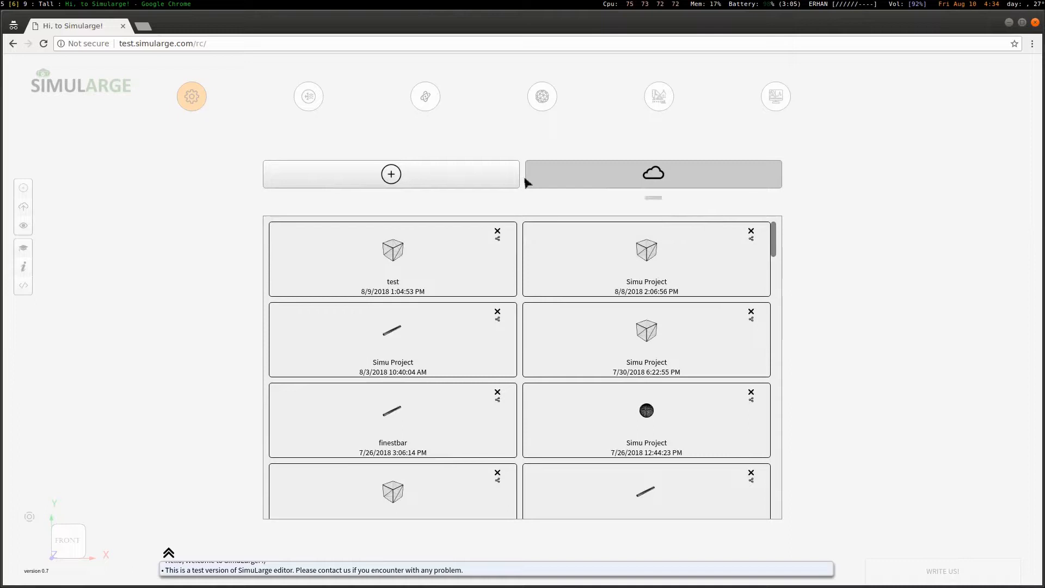
# Start a new project named 'Test HT' with the first project type
pyautogui.click(427, 182)
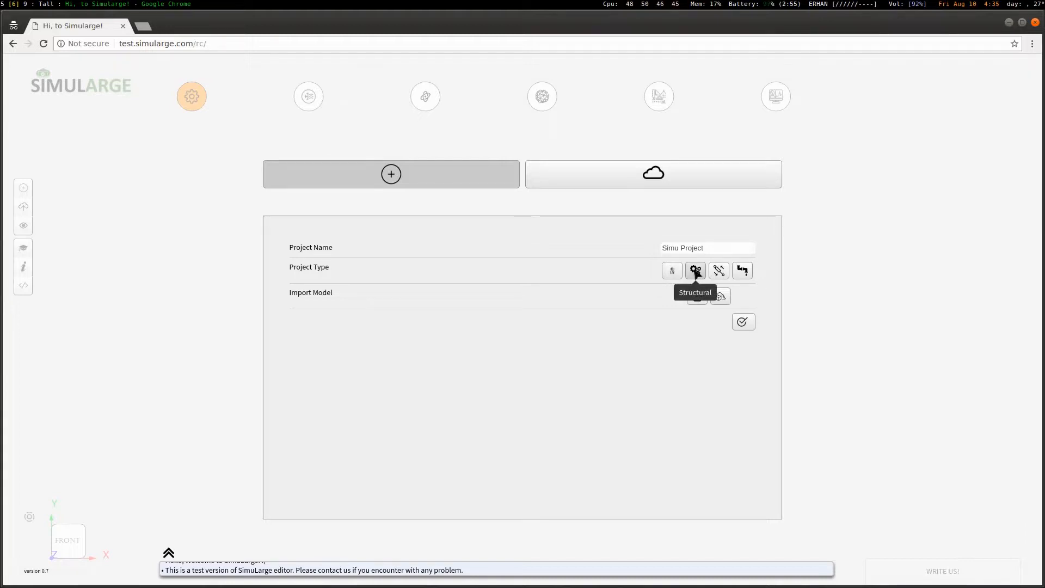
pyautogui.click(694, 249)
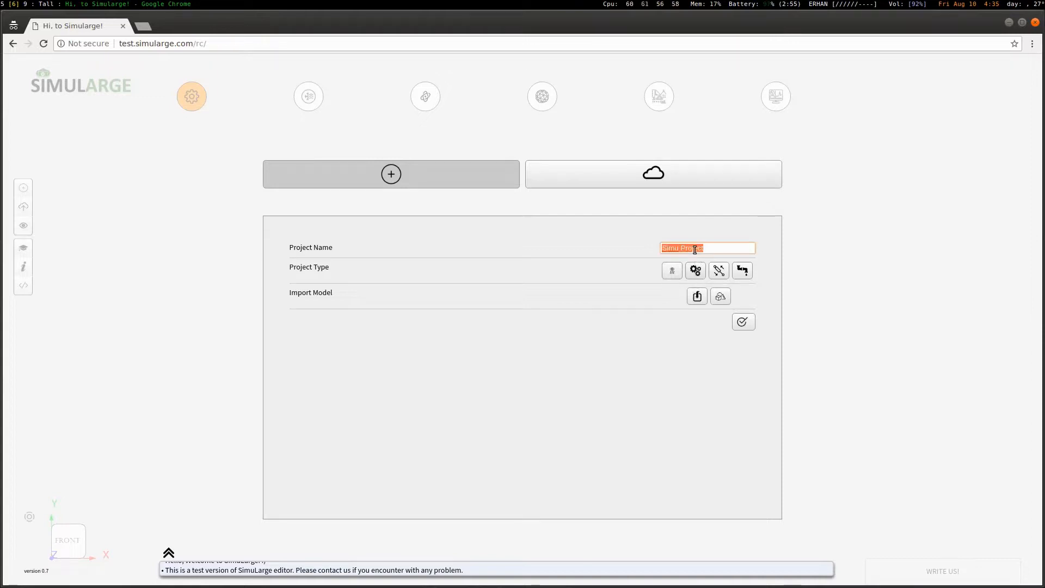
pyautogui.write('Test HT')
pyautogui.click(677, 274)
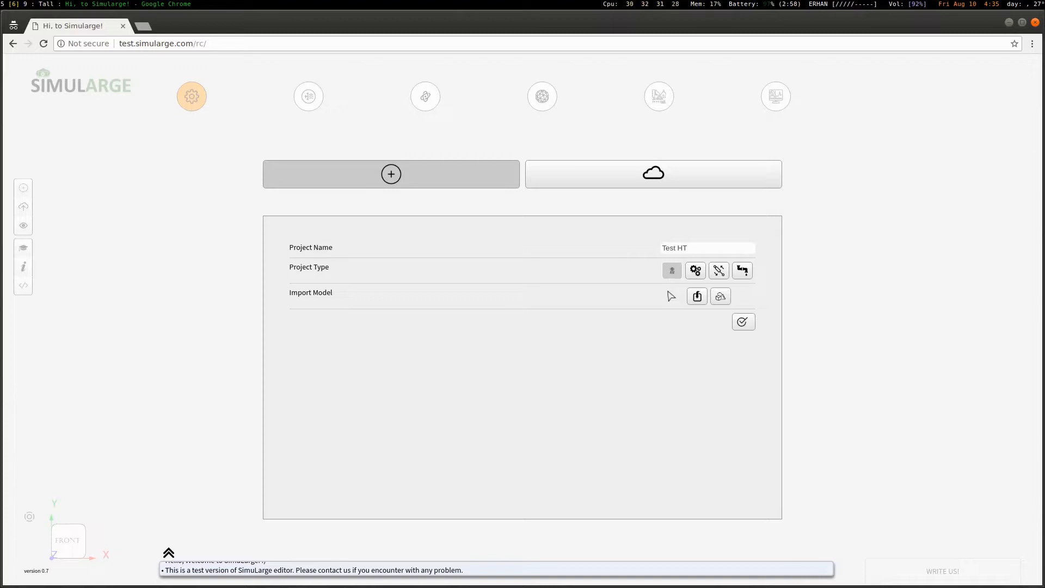
# Load the cube primitive as the model and complete the project setup
pyautogui.click(720, 296)
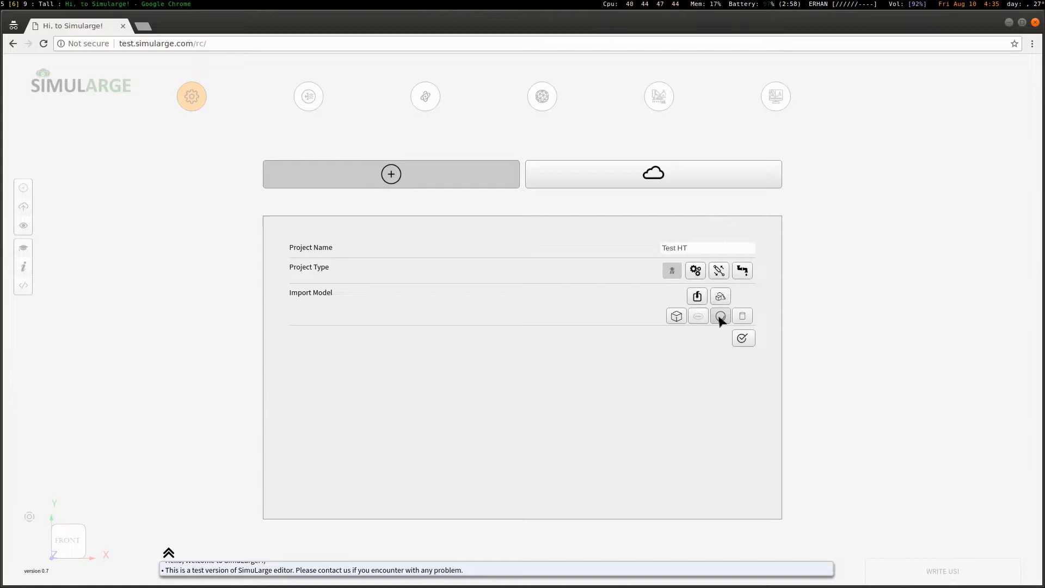
pyautogui.click(720, 316)
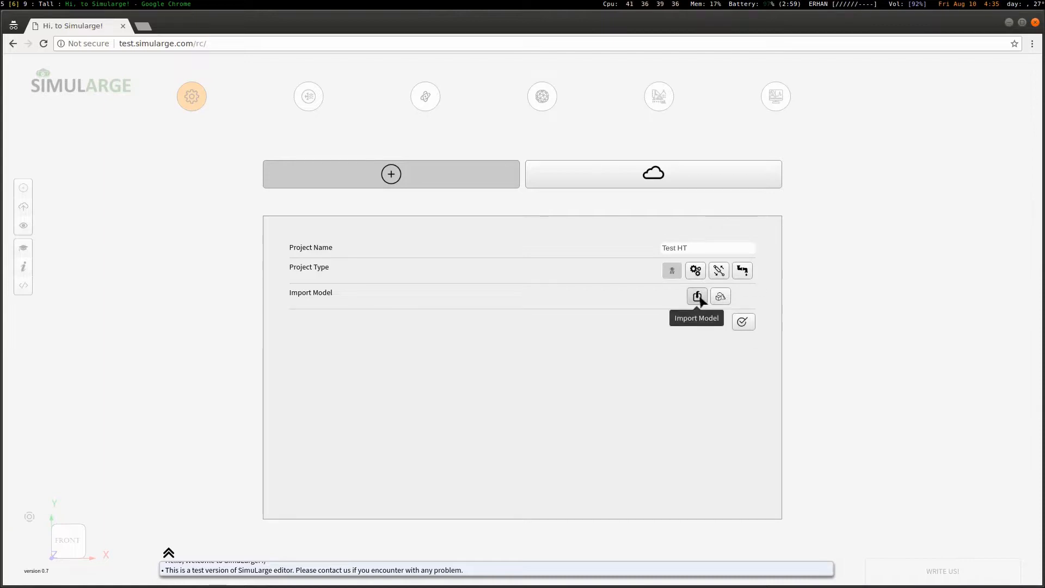
pyautogui.click(720, 296)
pyautogui.click(676, 316)
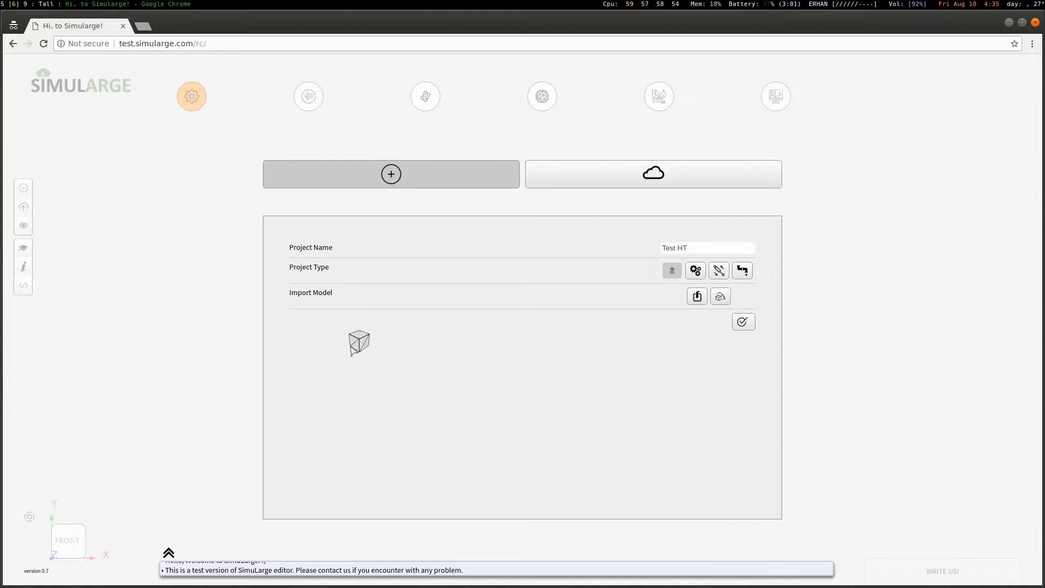
pyautogui.click(741, 322)
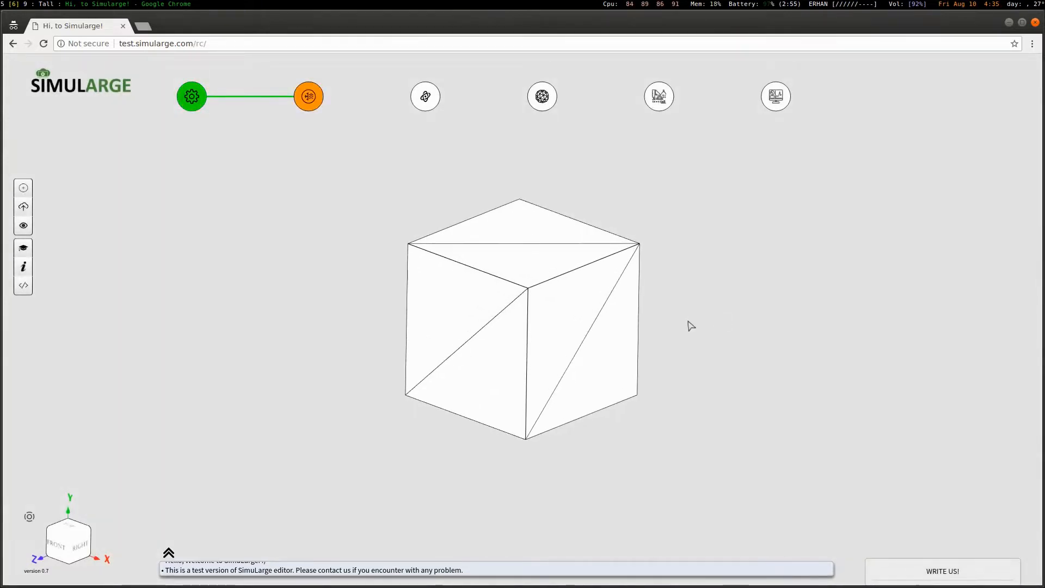
pyautogui.moveTo(735, 289); pyautogui.dragTo(548, 324)
pyautogui.moveTo(534, 309); pyautogui.dragTo(533, 313, button='right')
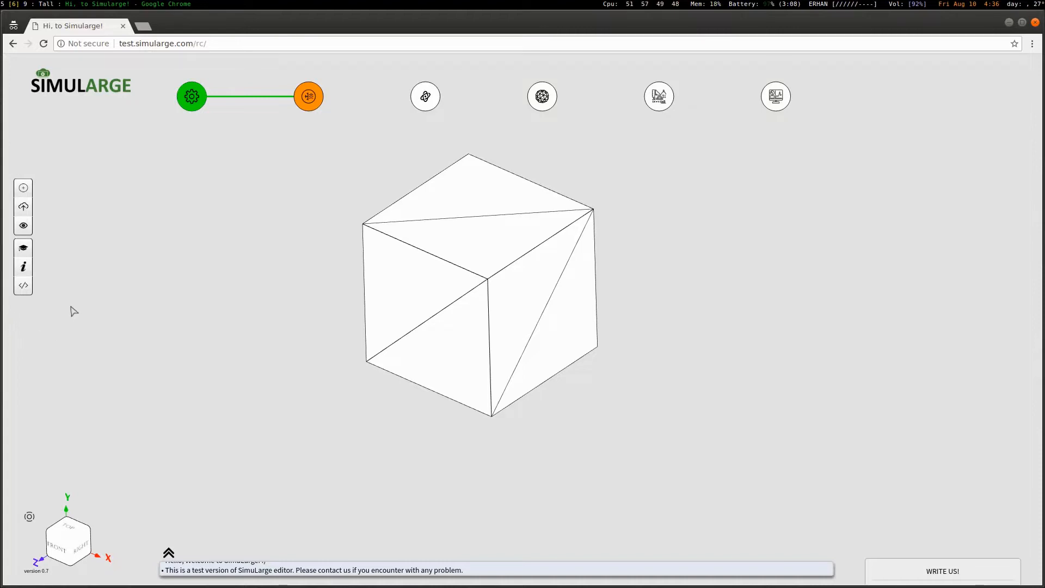
pyautogui.click(79, 530)
pyautogui.click(84, 540)
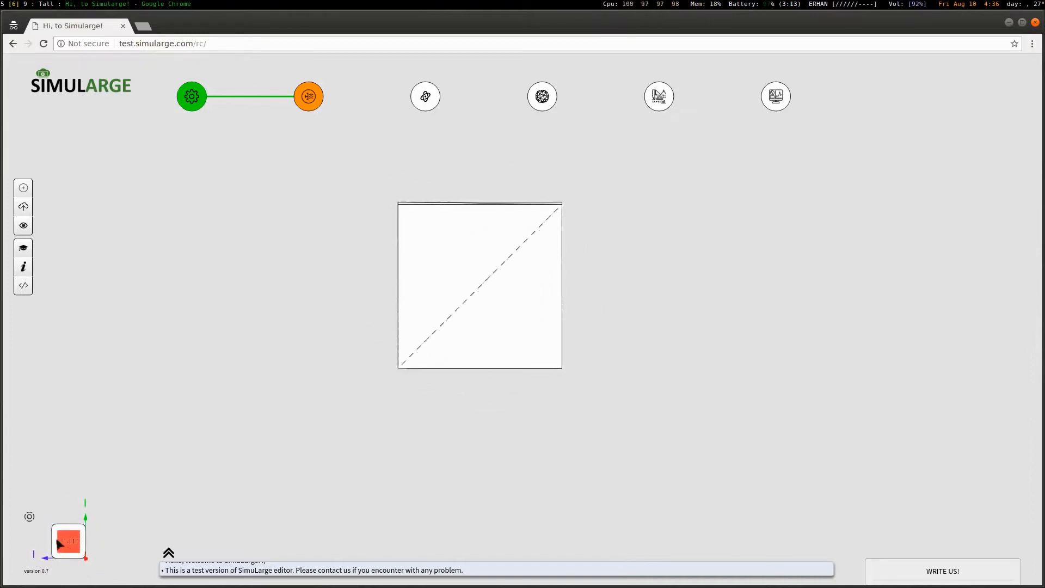
pyautogui.click(55, 544)
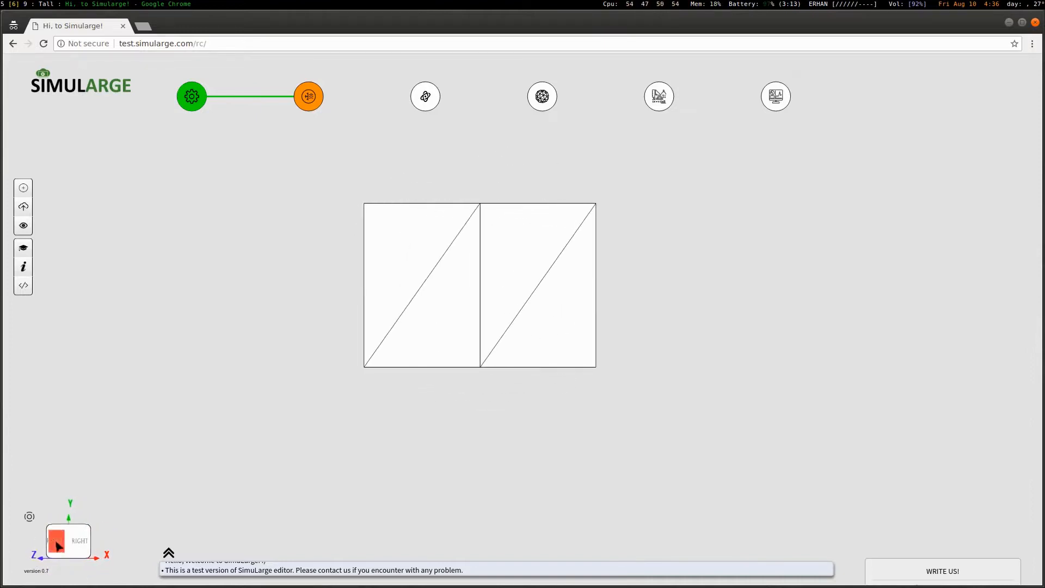
pyautogui.click(30, 517)
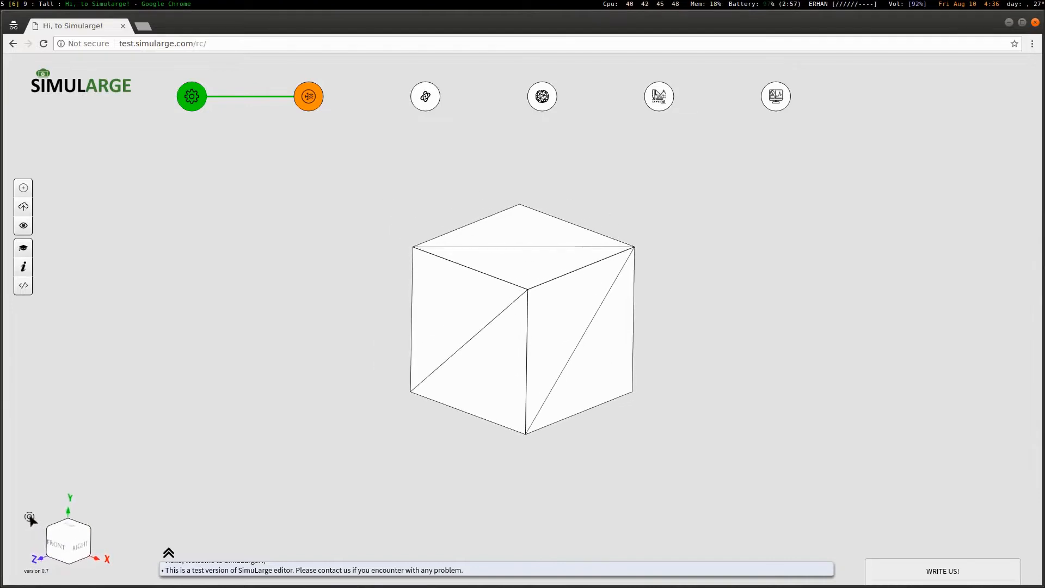
pyautogui.scroll(3, 338, 280)
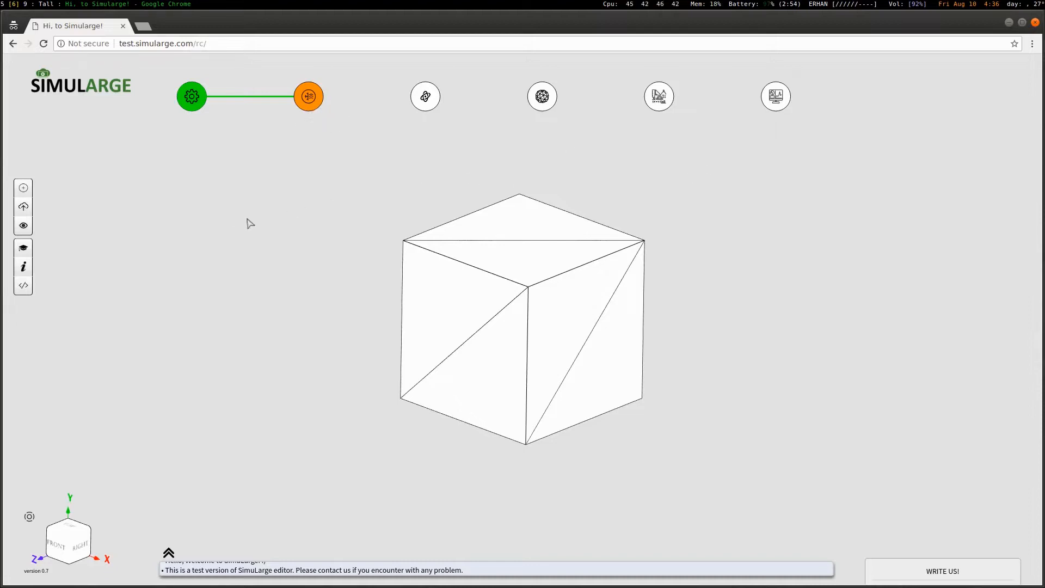
# Add a new boundary condition named 'top'
pyautogui.rightClick(227, 238)
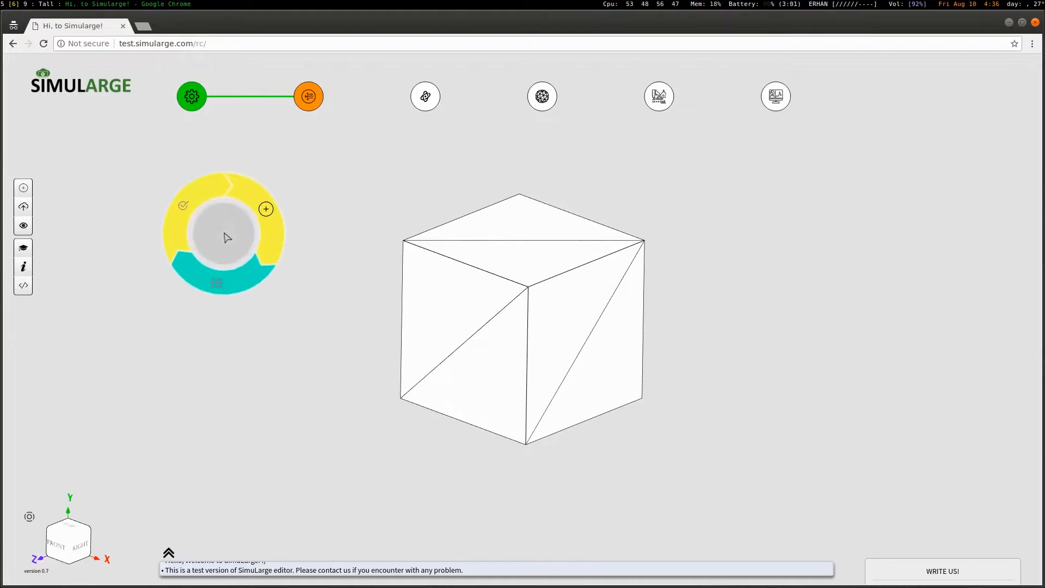
pyautogui.moveTo(233, 227)
pyautogui.mouseDown()
pyautogui.moveTo(187, 212)
pyautogui.moveTo(375, 202)
pyautogui.moveTo(886, 209)
pyautogui.moveTo(303, 198)
pyautogui.moveTo(194, 210)
pyautogui.moveTo(212, 228)
pyautogui.mouseUp()
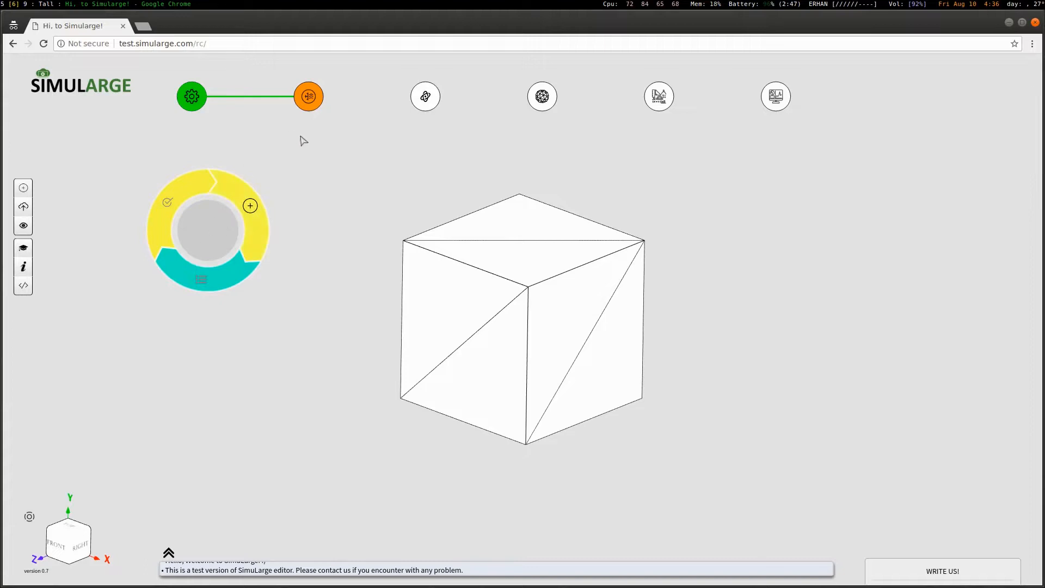
pyautogui.click(251, 209)
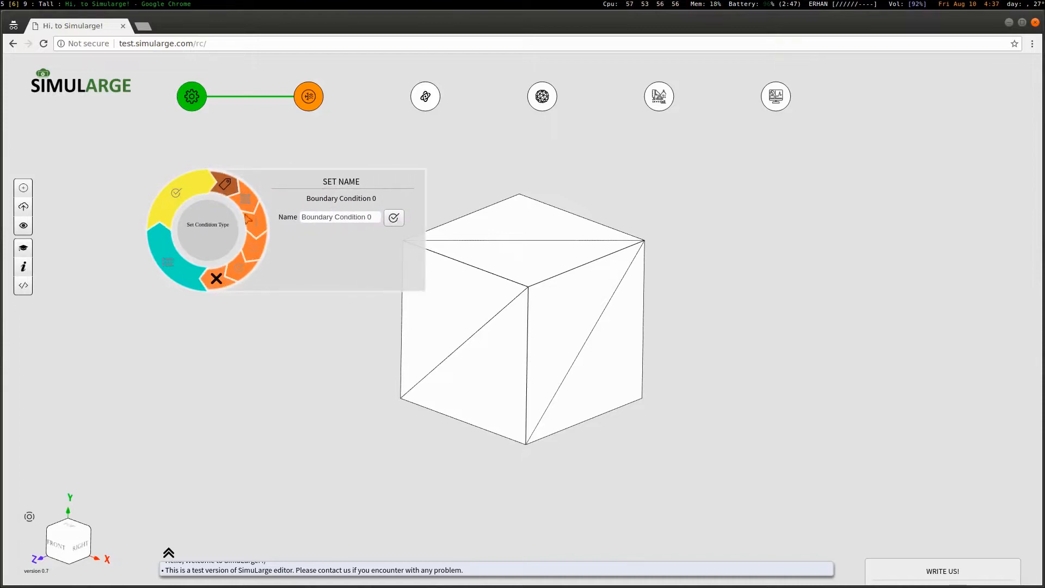
pyautogui.moveTo(209, 242); pyautogui.dragTo(177, 296)
pyautogui.click(294, 276)
pyautogui.tripleClick(300, 278)
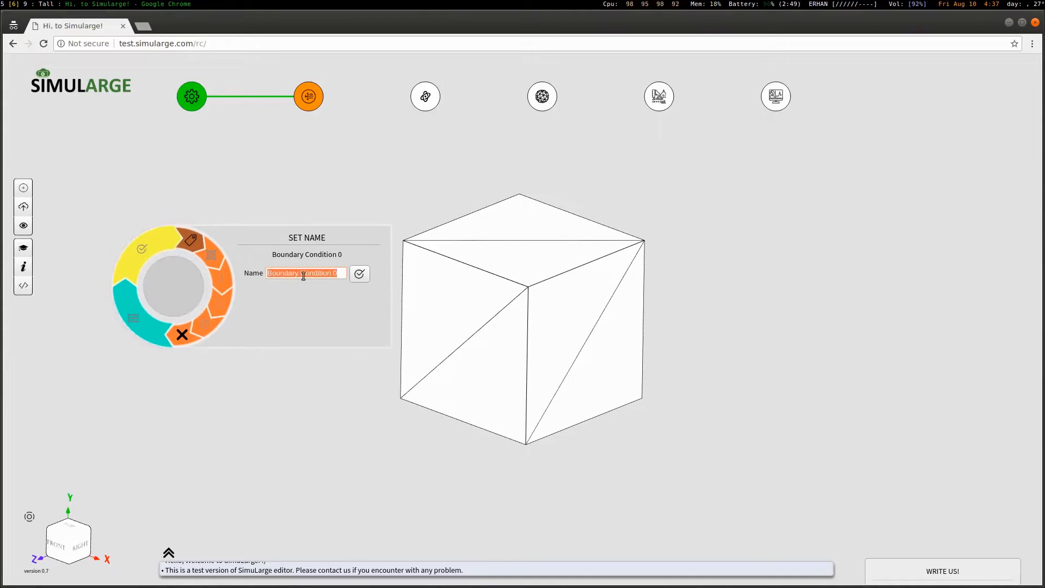
pyautogui.write('top')
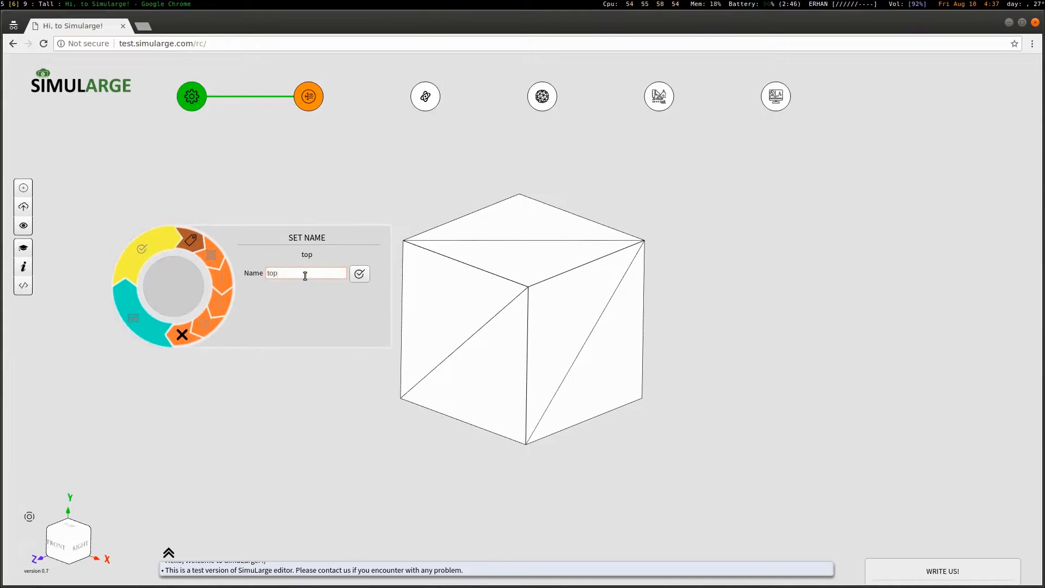
pyautogui.click(359, 275)
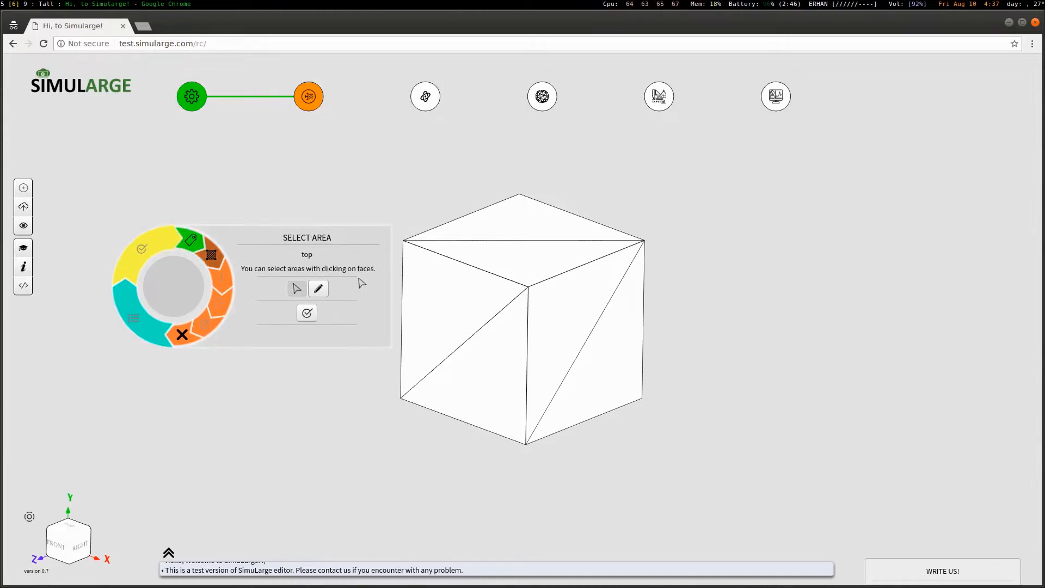
# Apply the 'top' condition to the cube's top face as a constant 100 °C temperature
pyautogui.click(516, 229)
pyautogui.click(524, 262)
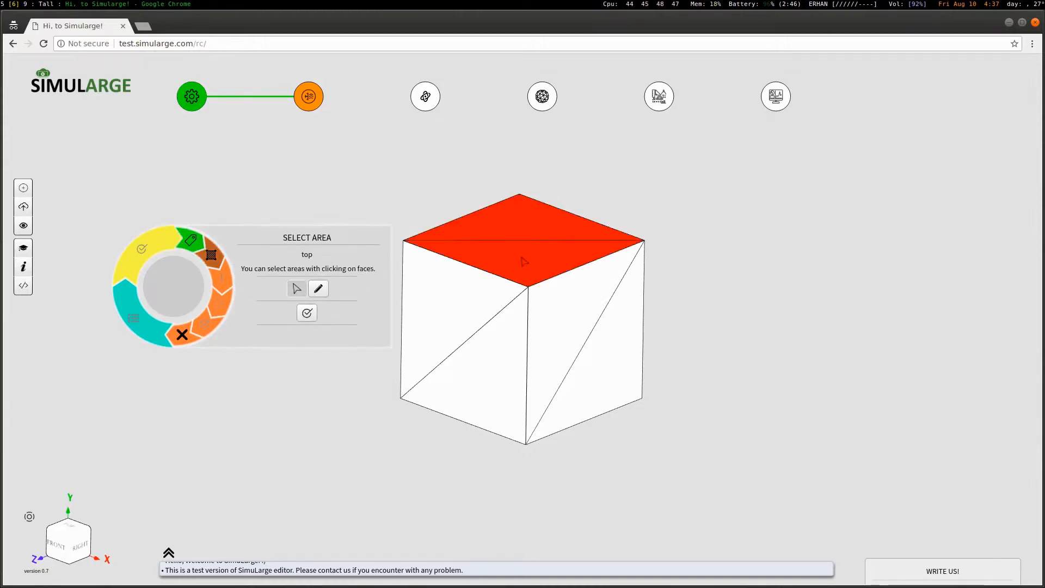
pyautogui.click(312, 318)
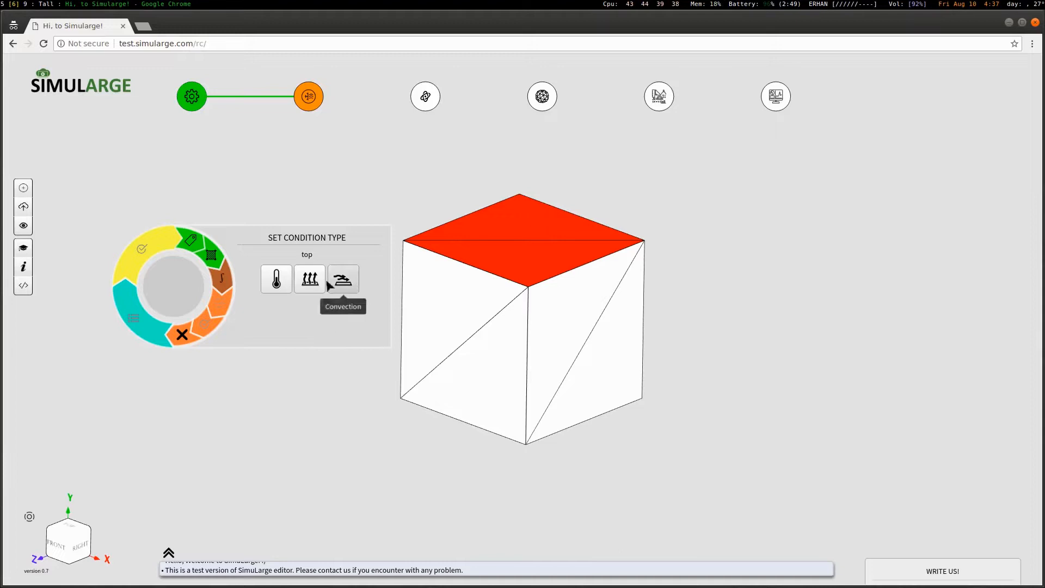
pyautogui.click(276, 280)
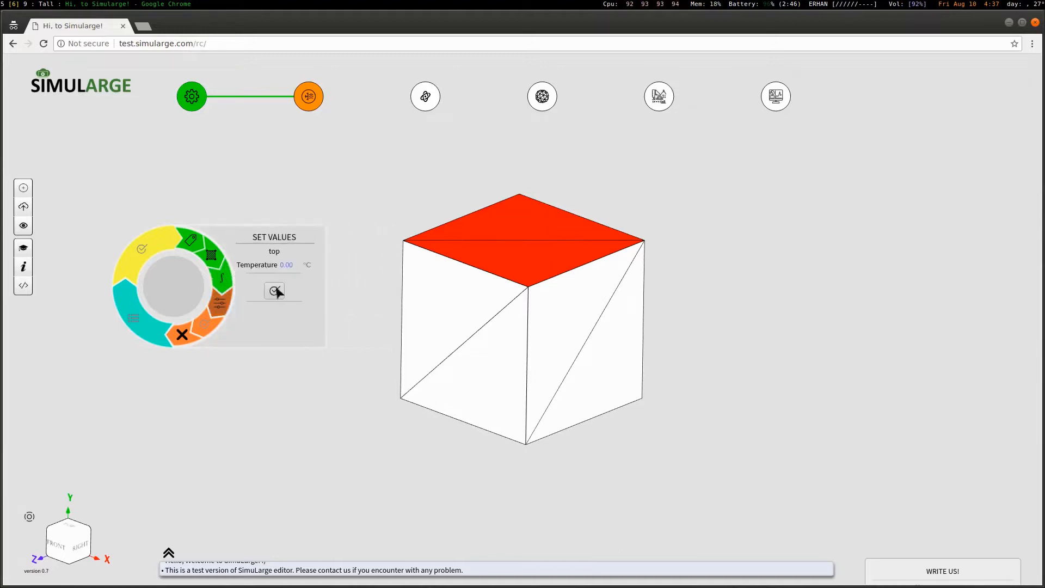
pyautogui.click(317, 272)
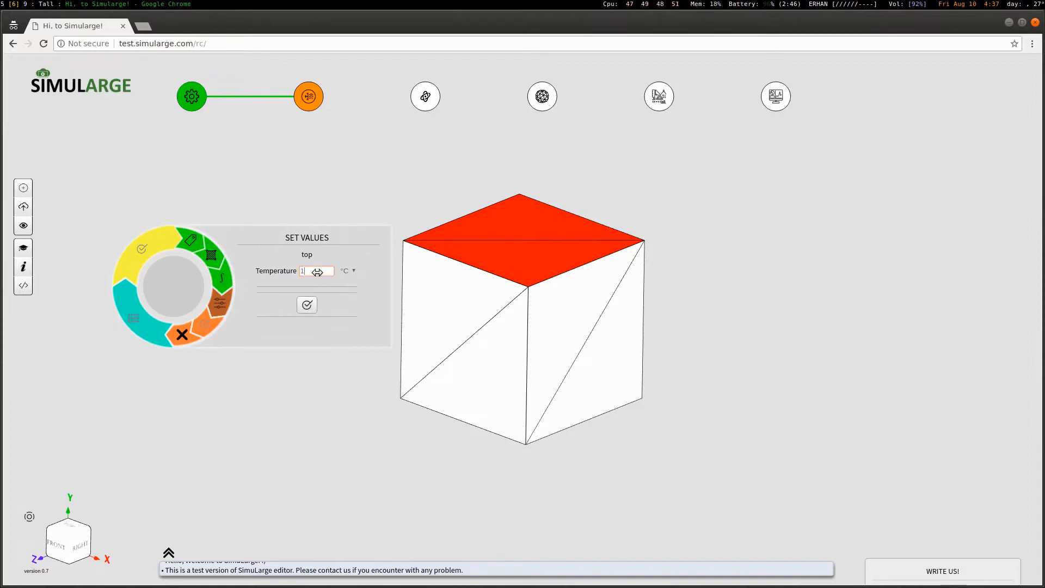
pyautogui.write('100')
pyautogui.click(307, 305)
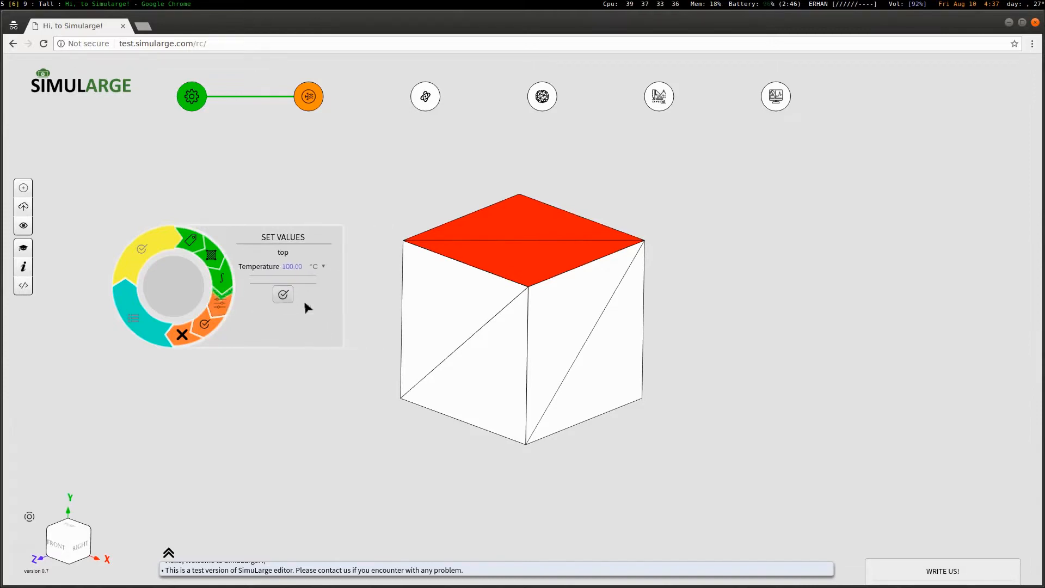
pyautogui.click(204, 323)
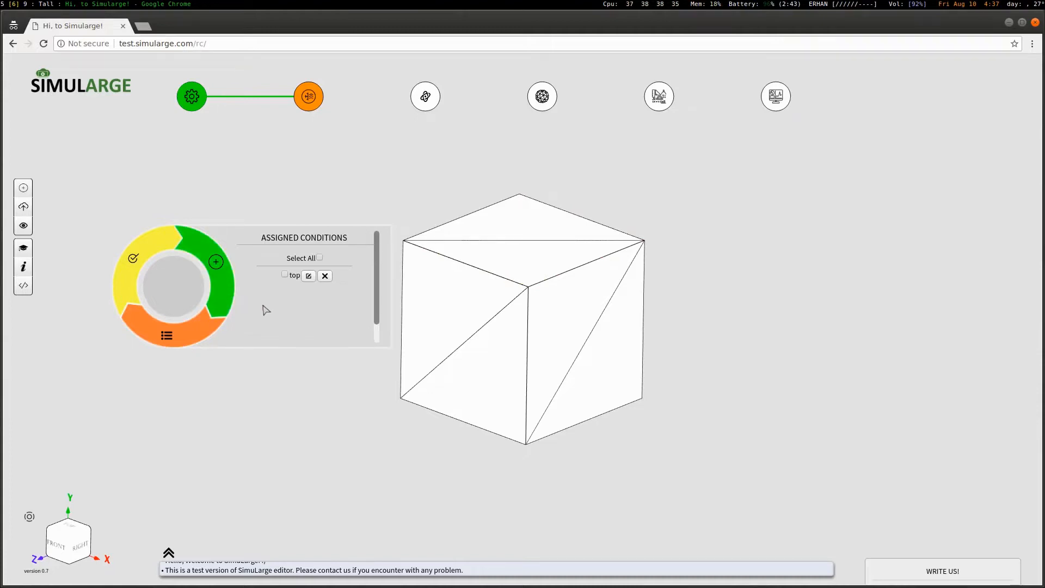
# Add a second boundary condition named 'bottom'
pyautogui.moveTo(541, 380); pyautogui.dragTo(541, 412)
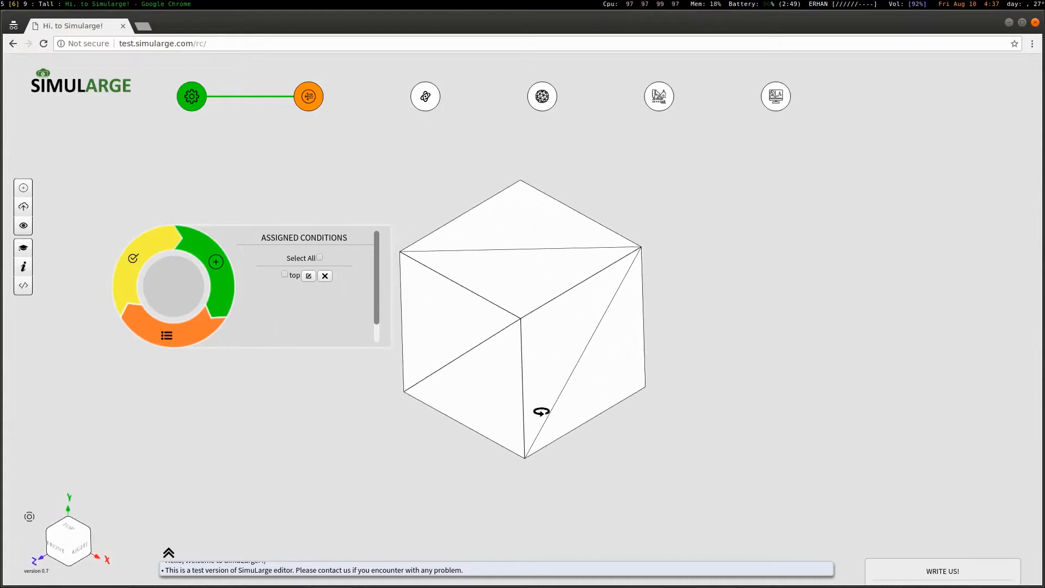
pyautogui.click(217, 263)
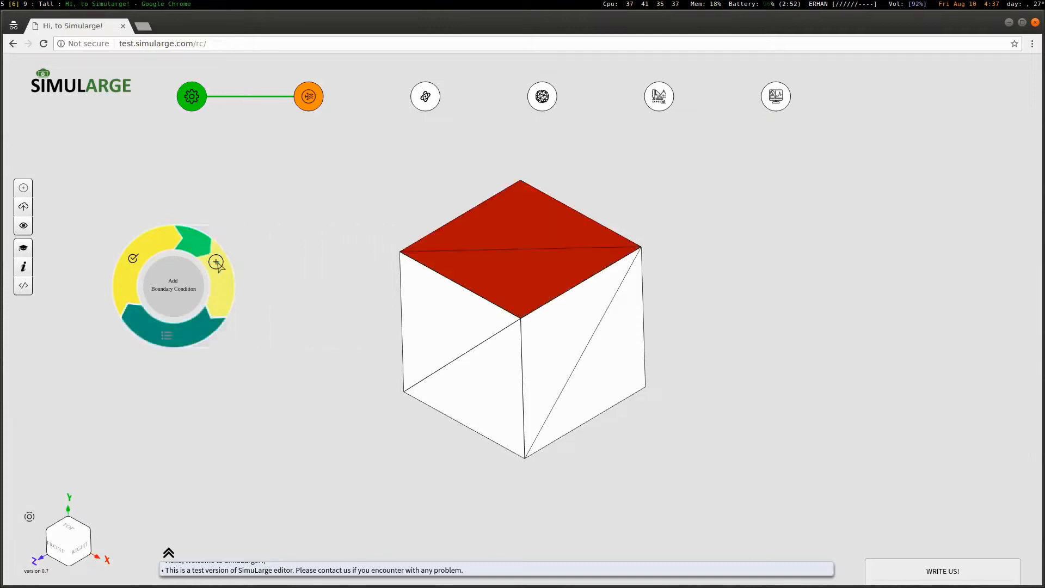
pyautogui.moveTo(434, 450); pyautogui.dragTo(440, 342)
pyautogui.click(308, 269)
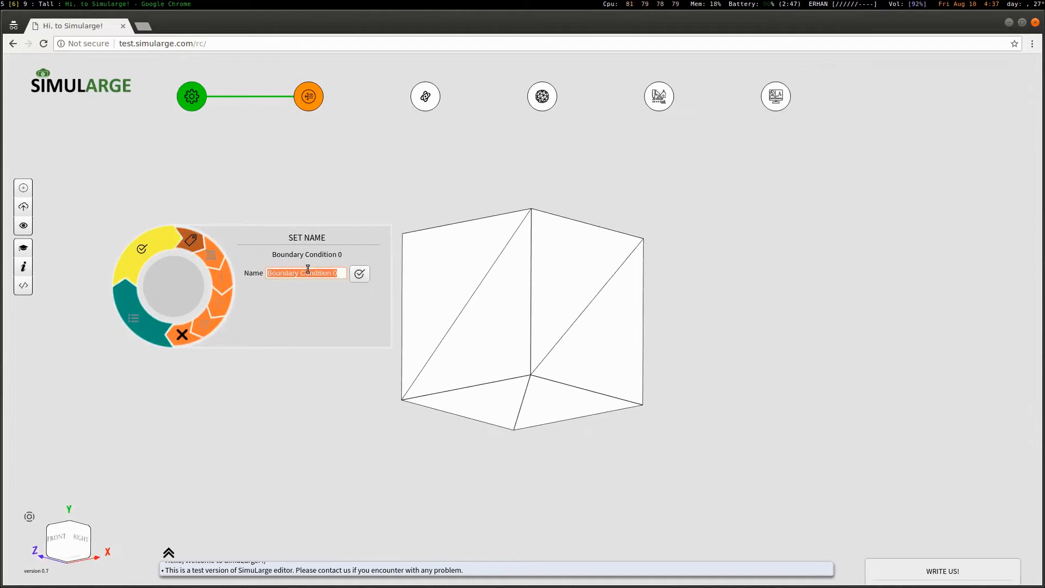
pyautogui.write('bottom')
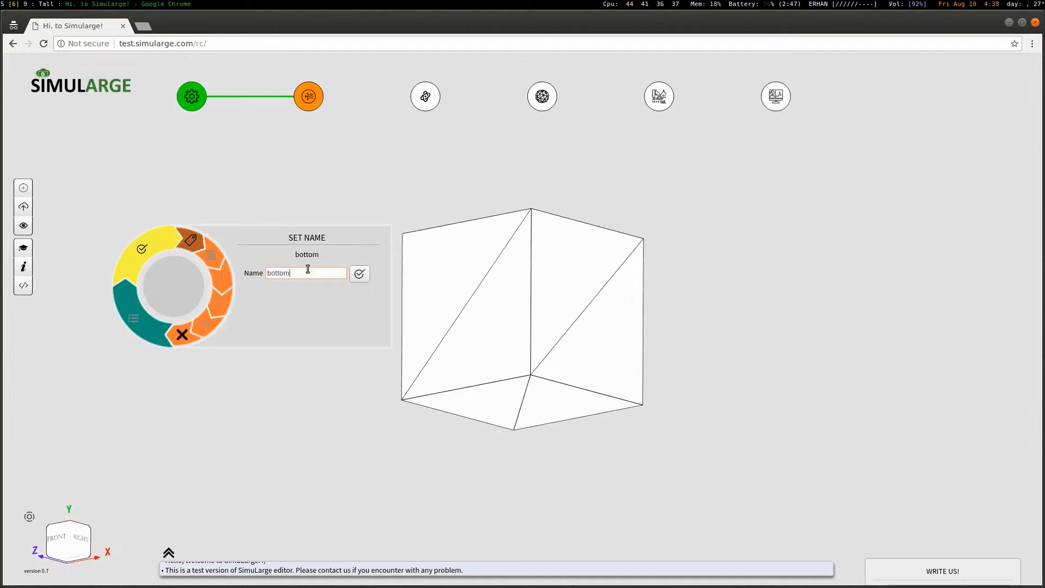
pyautogui.click(359, 274)
# Apply the 'bottom' condition to both bottom faces as a constant 200 °C temperature
pyautogui.moveTo(384, 213); pyautogui.dragTo(390, 301)
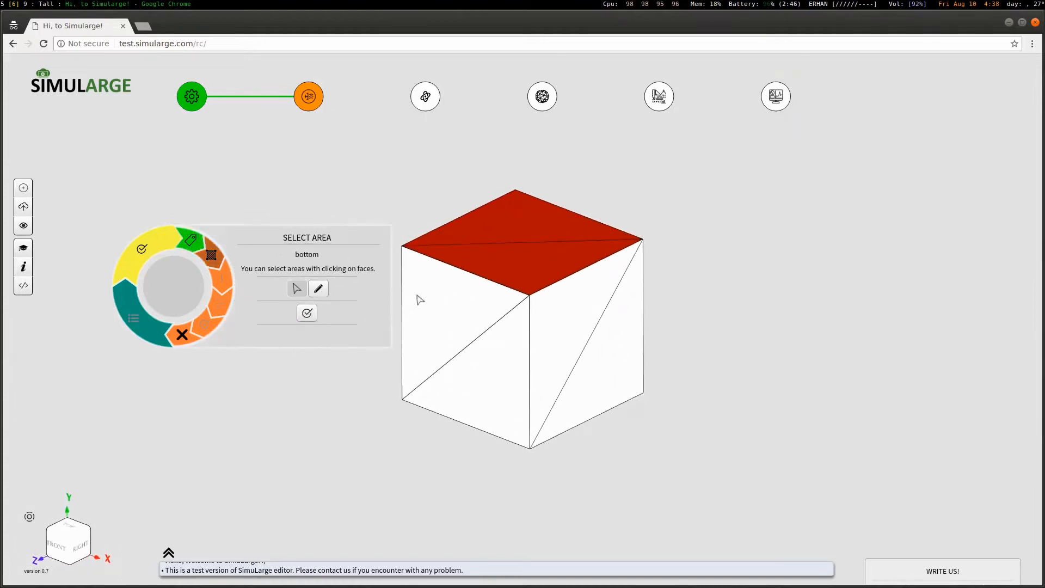
pyautogui.moveTo(572, 475); pyautogui.dragTo(575, 354)
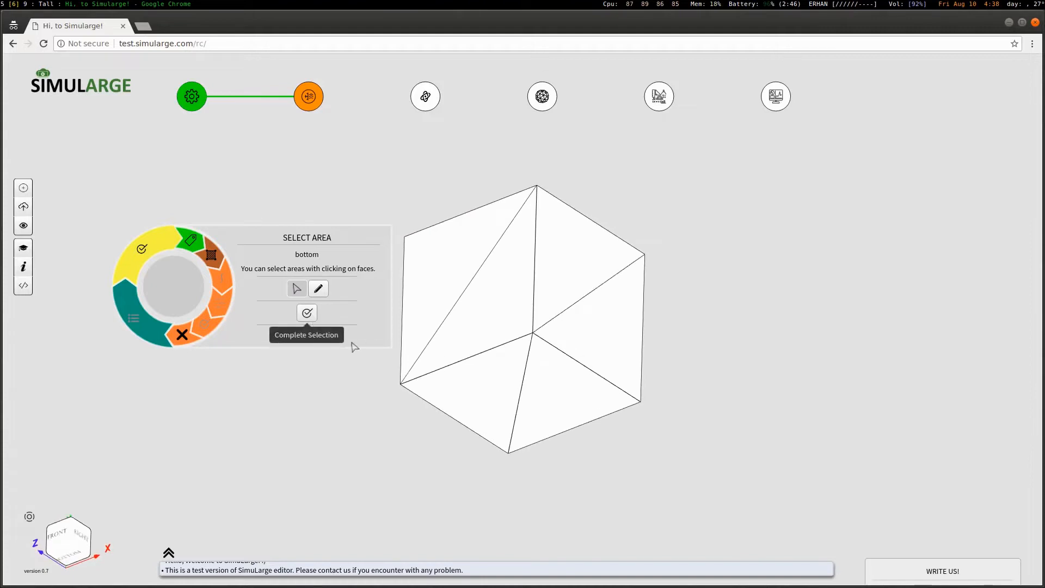
pyautogui.click(476, 410)
pyautogui.click(569, 419)
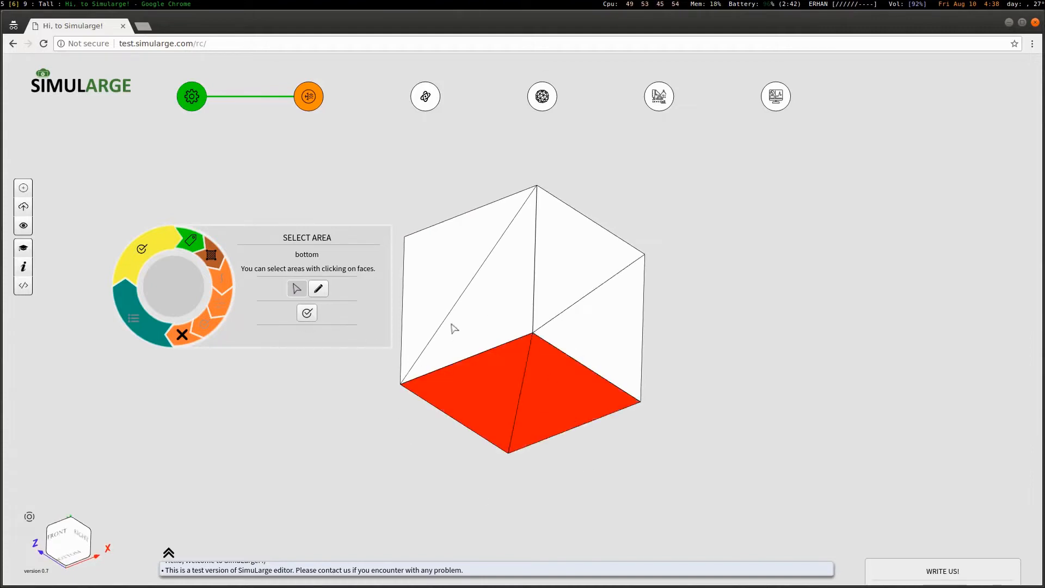
pyautogui.click(308, 313)
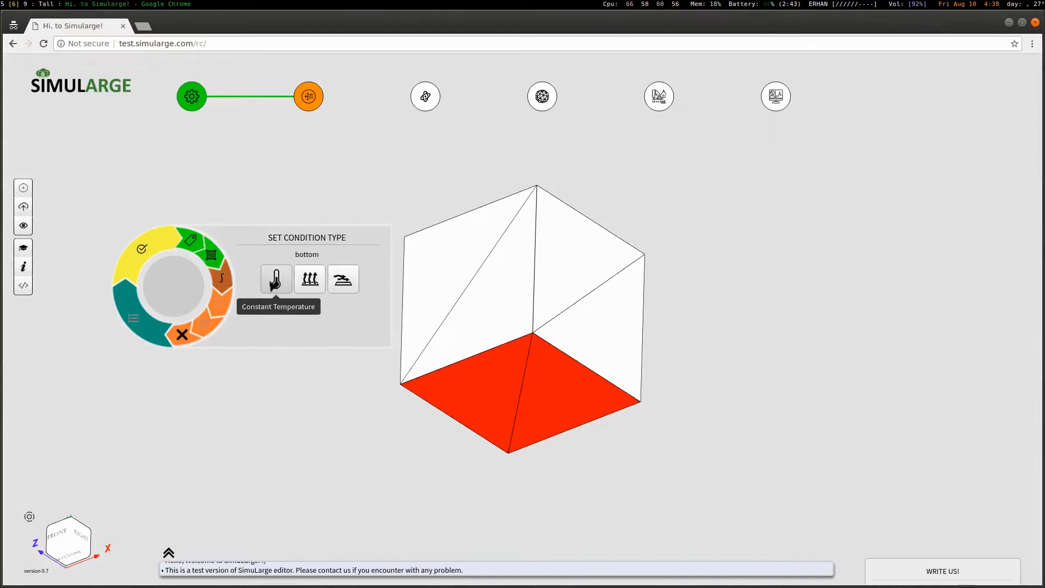
pyautogui.click(276, 281)
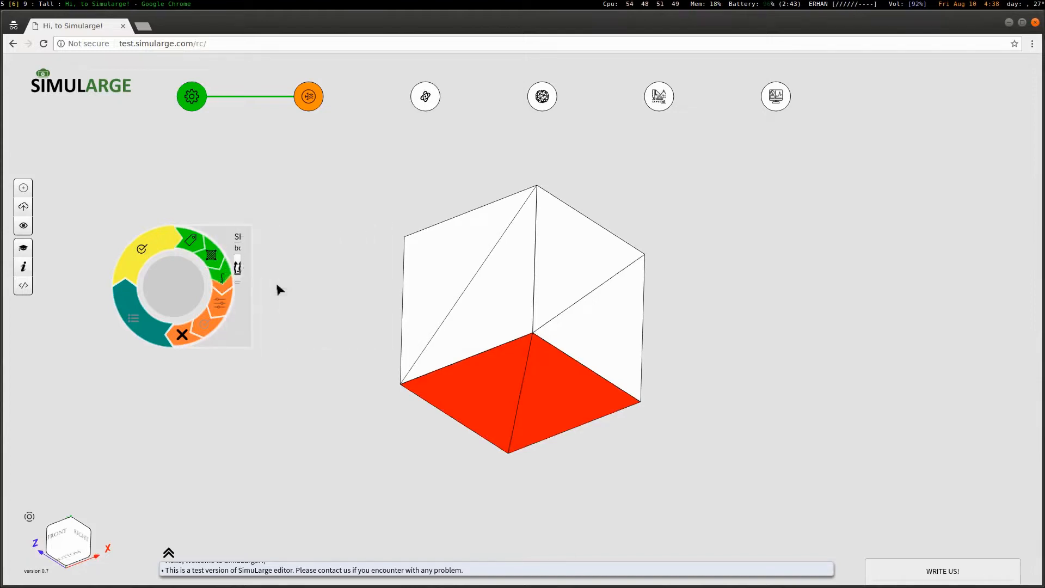
pyautogui.click(316, 271)
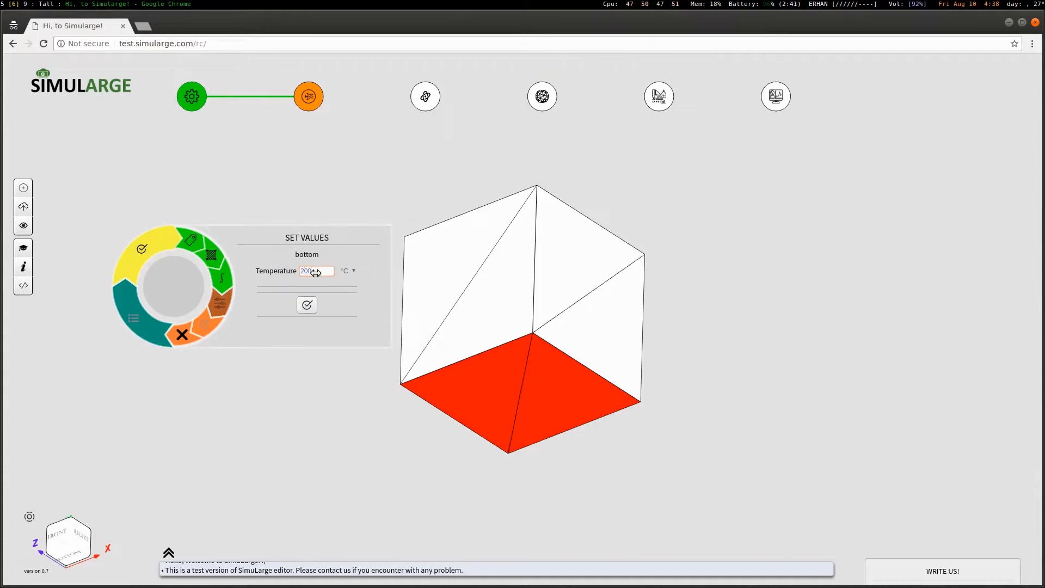
pyautogui.click(315, 303)
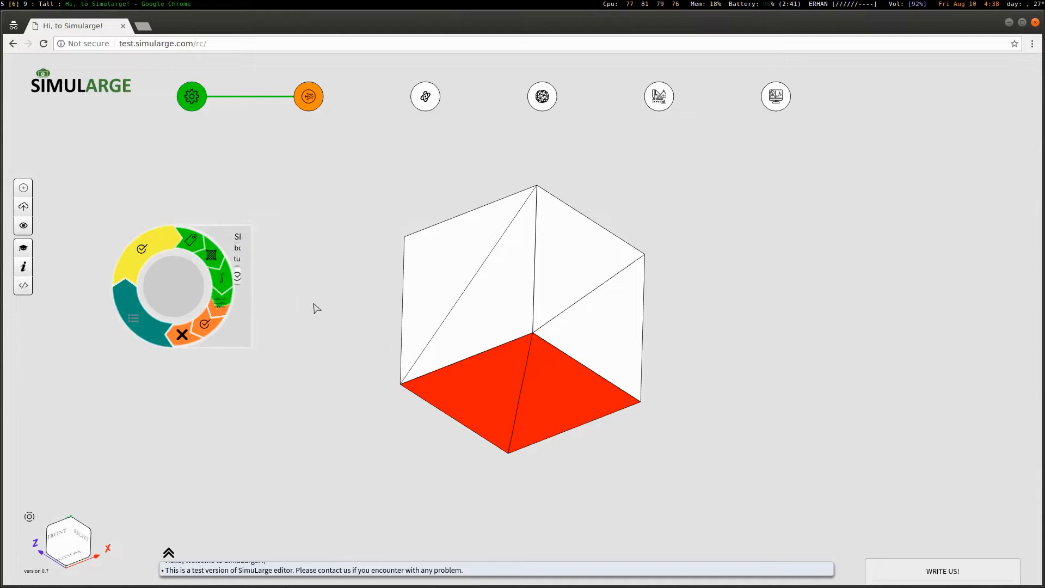
# Review the top and bottom assigned conditions on the model and complete the stage
pyautogui.click(206, 325)
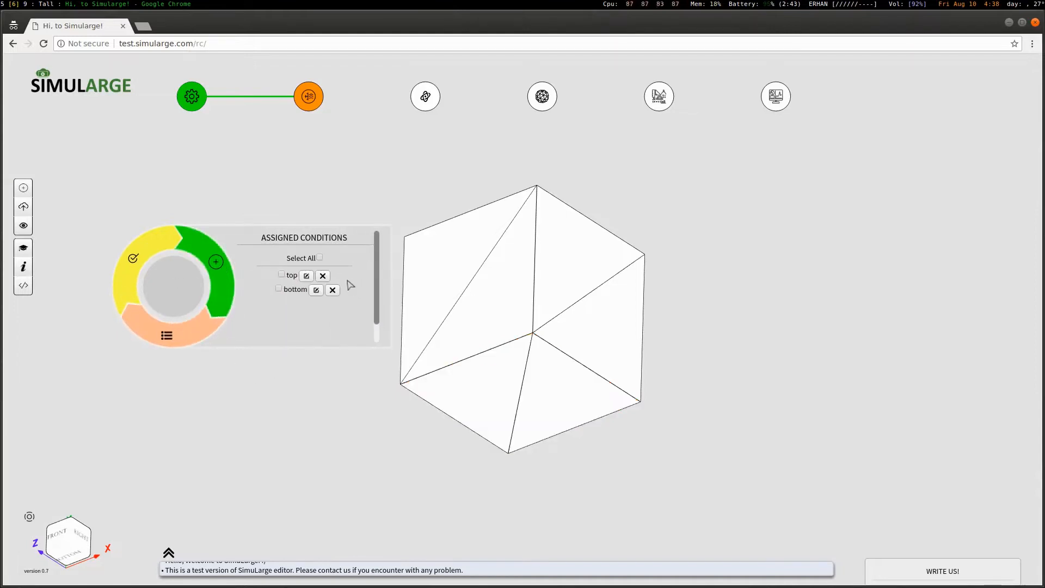
pyautogui.click(320, 258)
pyautogui.moveTo(642, 443); pyautogui.dragTo(577, 397)
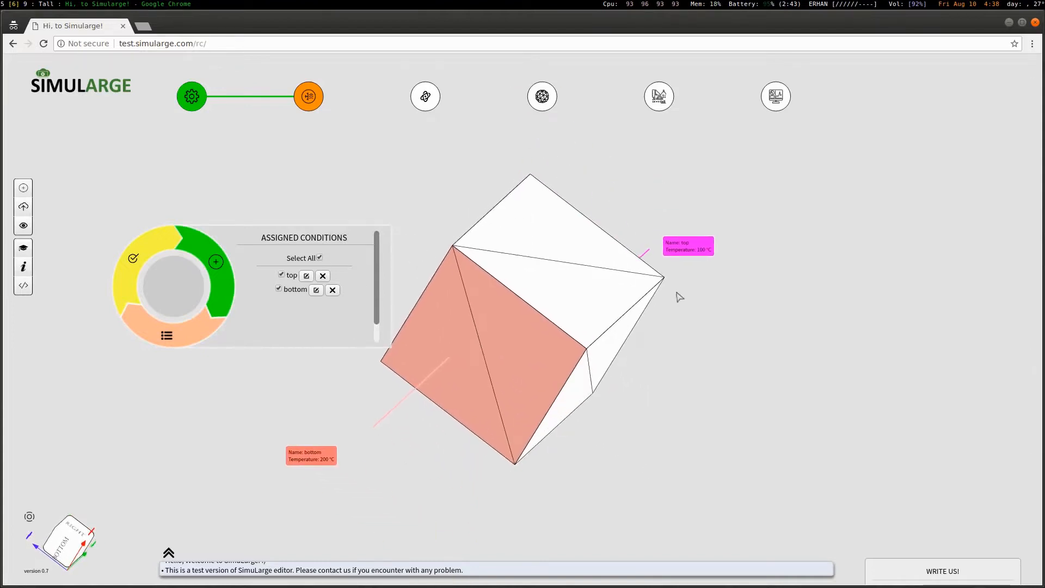
pyautogui.moveTo(610, 358); pyautogui.dragTo(618, 390)
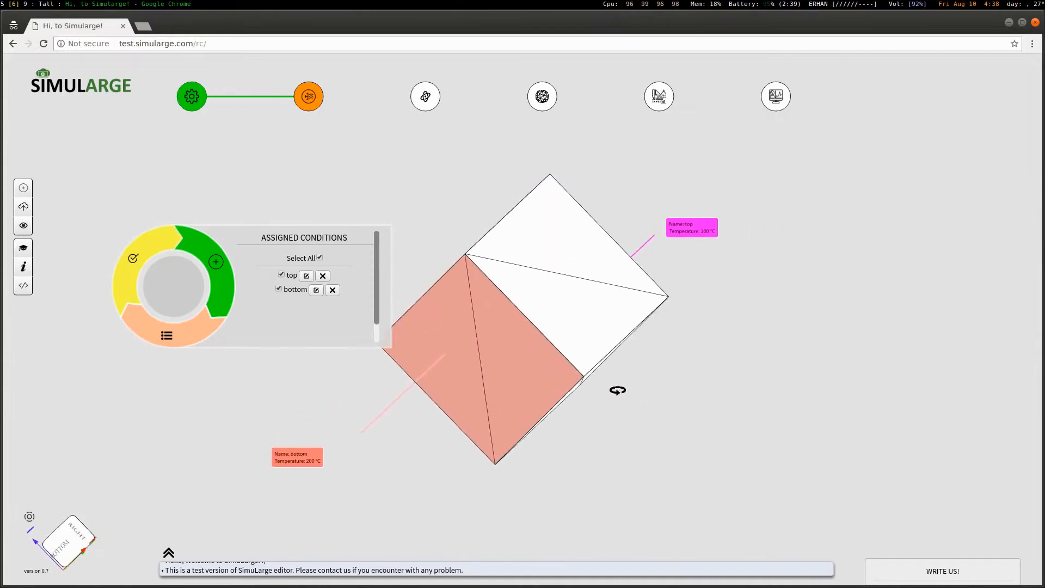
pyautogui.click(137, 258)
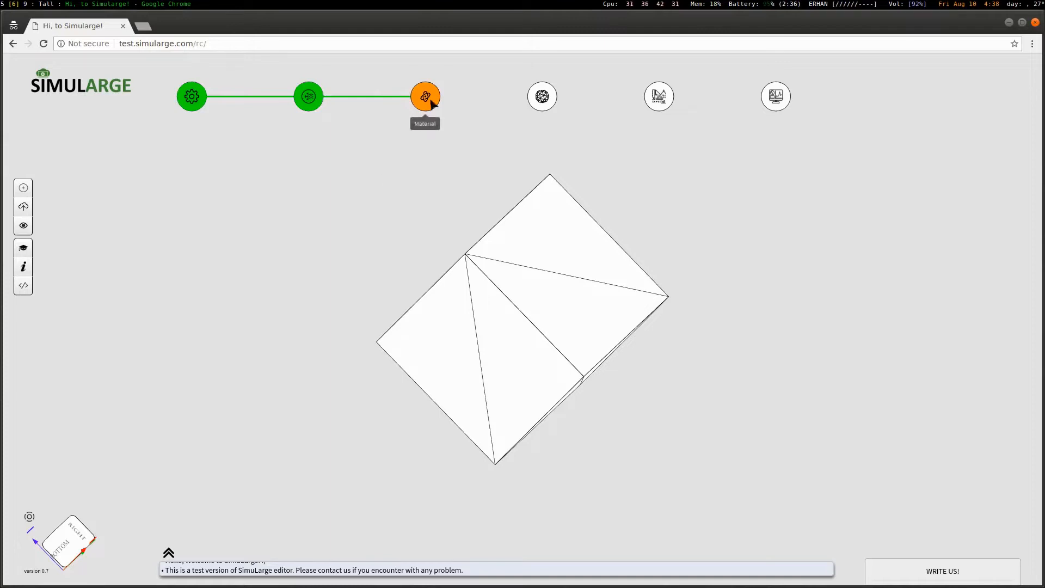
# Define Material 0 as Aluminum (AL) from the material library and complete the stage
pyautogui.moveTo(610, 379); pyautogui.dragTo(579, 407)
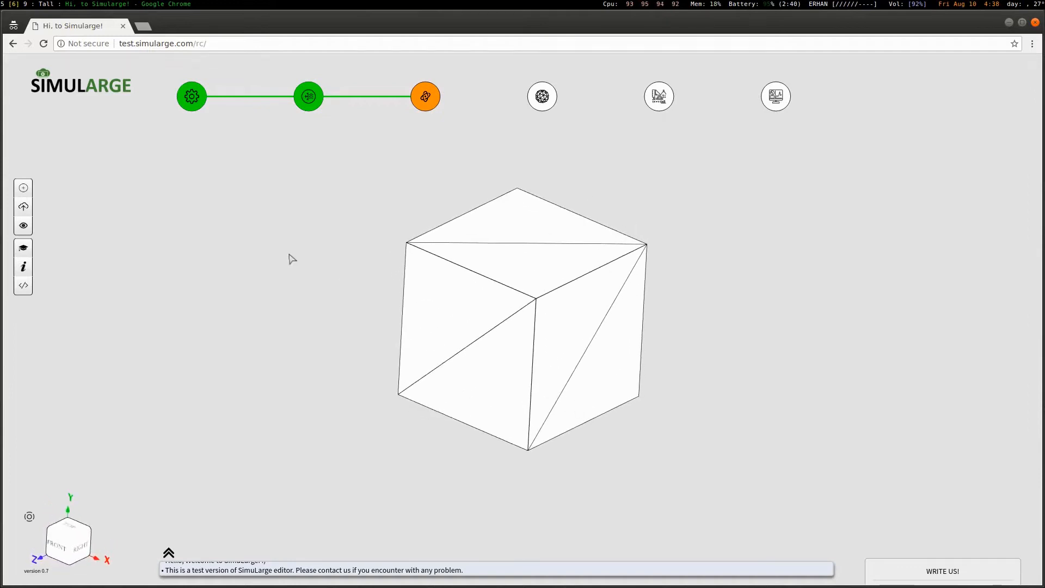
pyautogui.rightClick(258, 222)
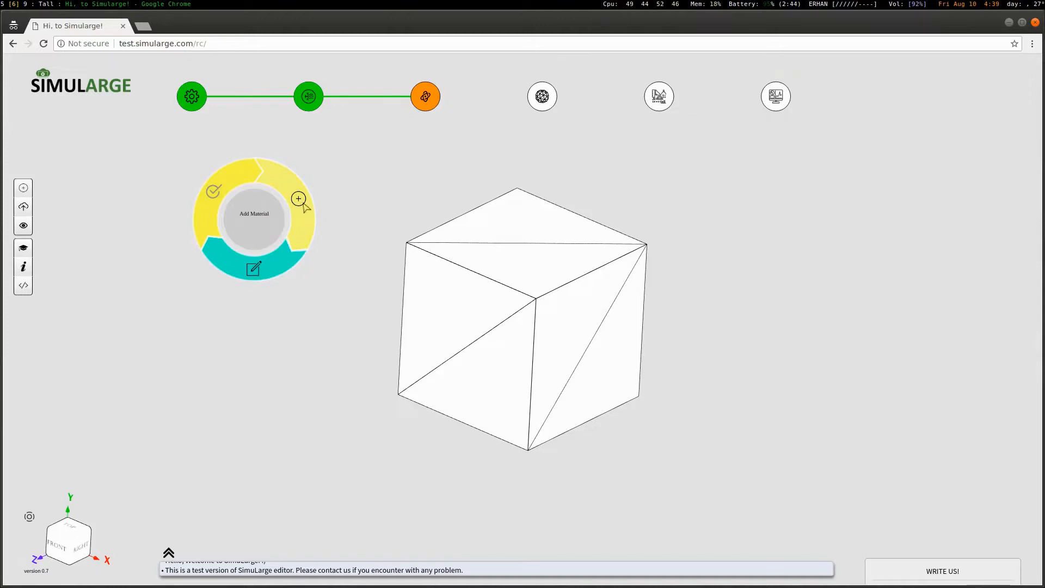
pyautogui.click(280, 269)
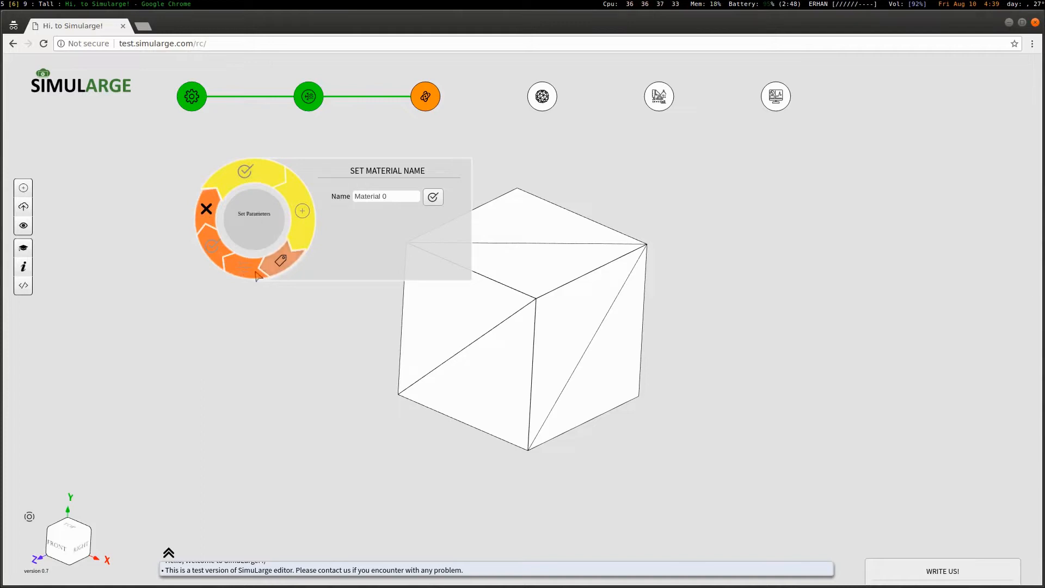
pyautogui.click(207, 212)
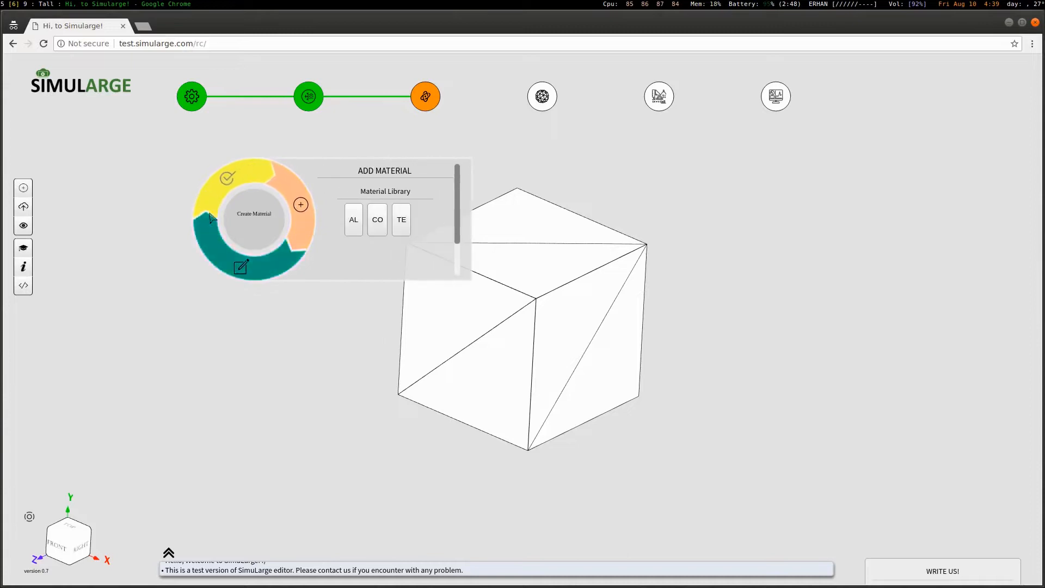
pyautogui.click(355, 221)
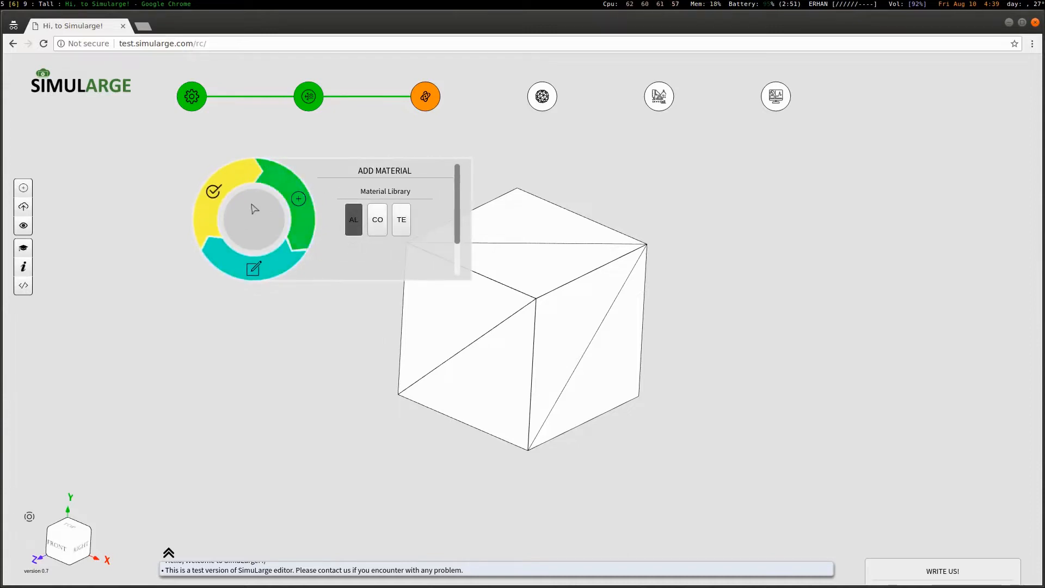
pyautogui.click(215, 192)
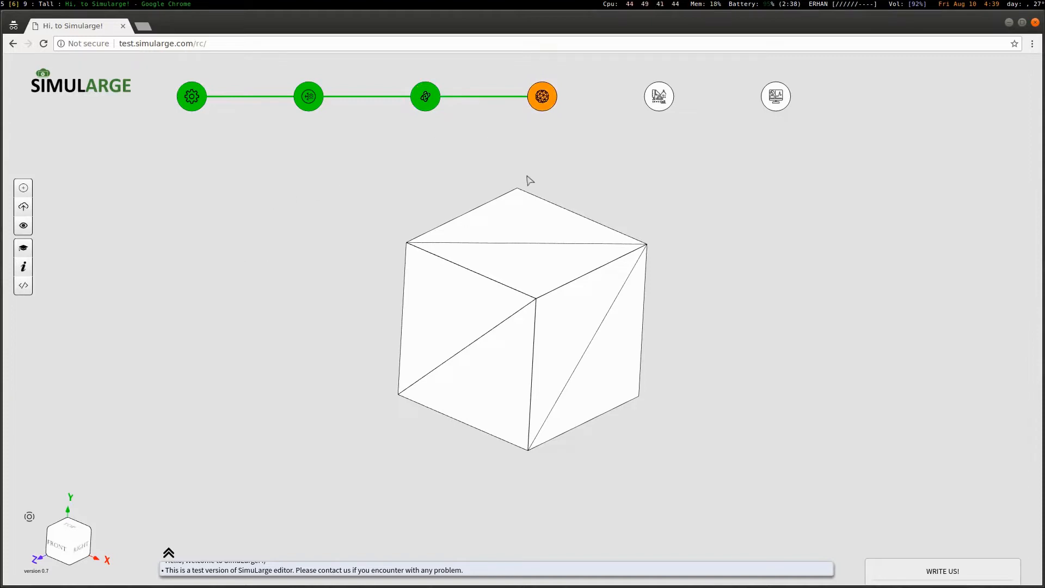
# Generate a 10.00% mesh on the cube, inspect it, and complete the meshing stage
pyautogui.rightClick(211, 269)
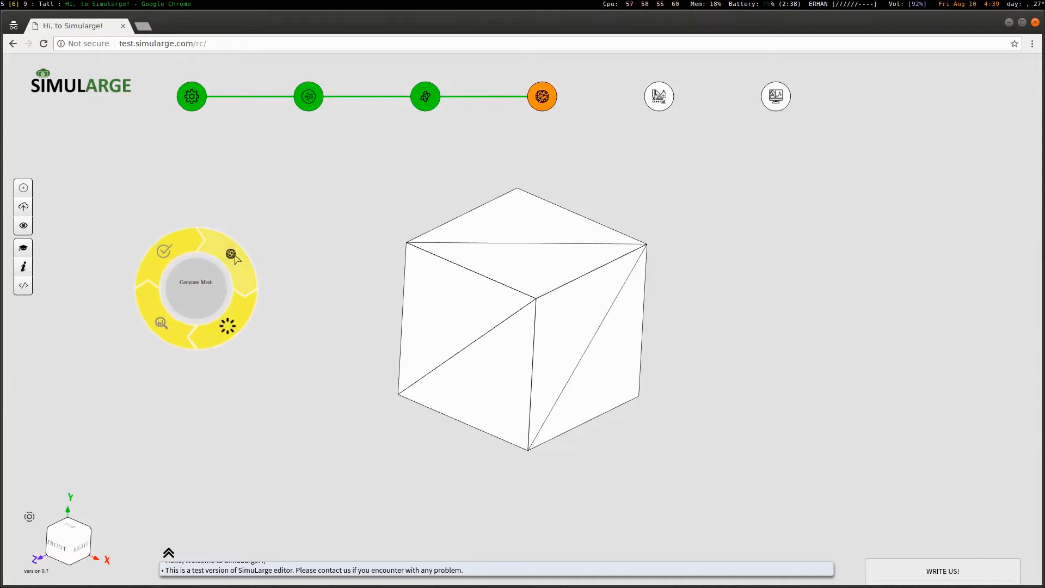
pyautogui.click(232, 256)
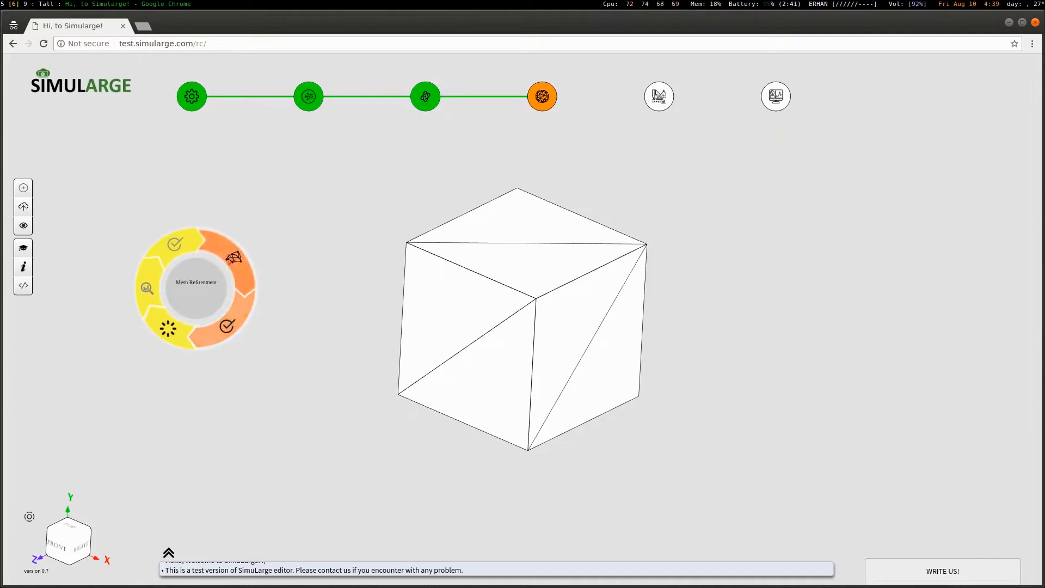
pyautogui.click(242, 265)
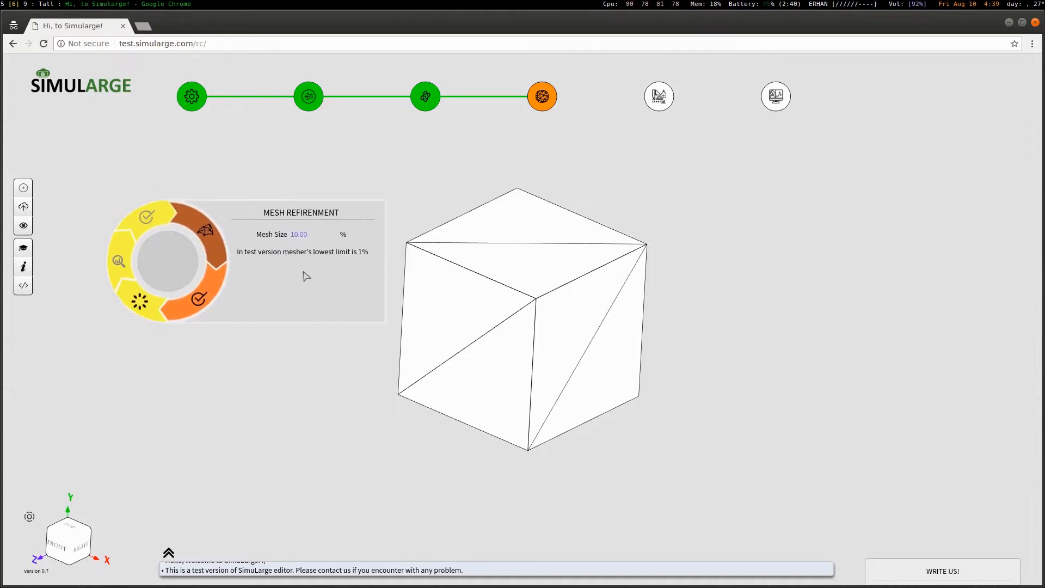
pyautogui.click(205, 301)
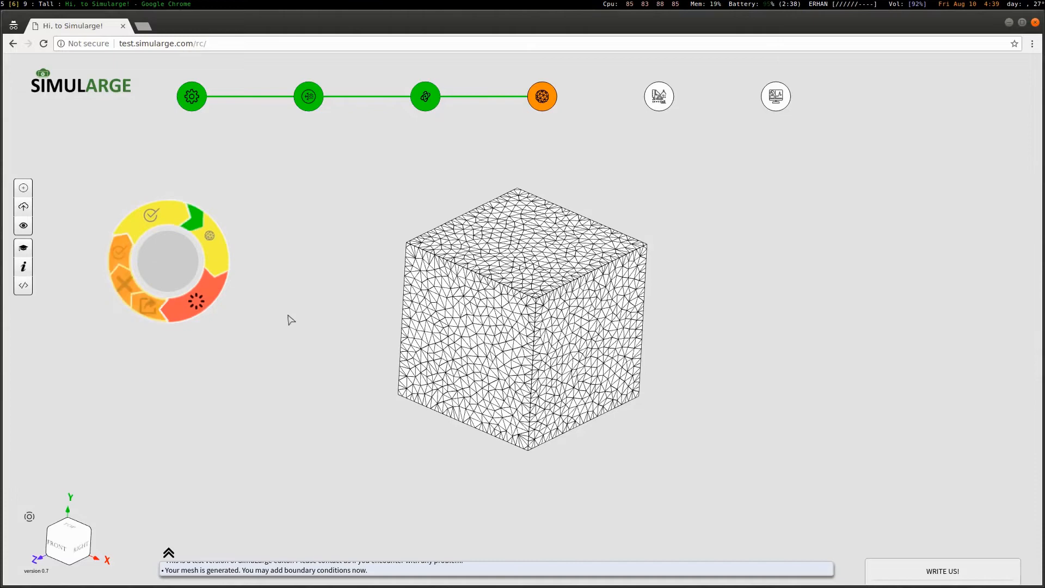
pyautogui.moveTo(553, 320); pyautogui.dragTo(524, 336)
pyautogui.scroll(3, 536, 322)
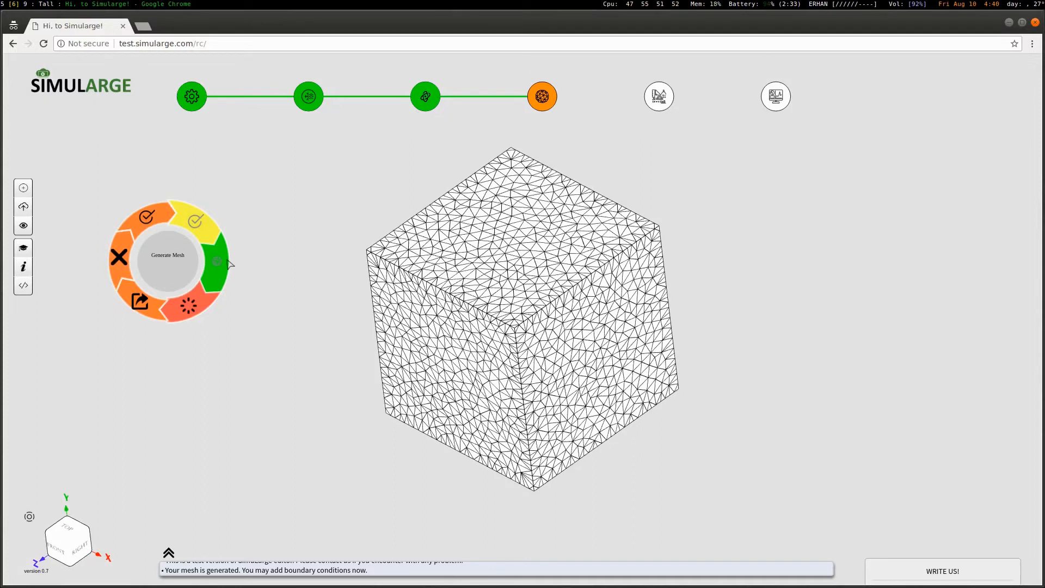
pyautogui.click(147, 220)
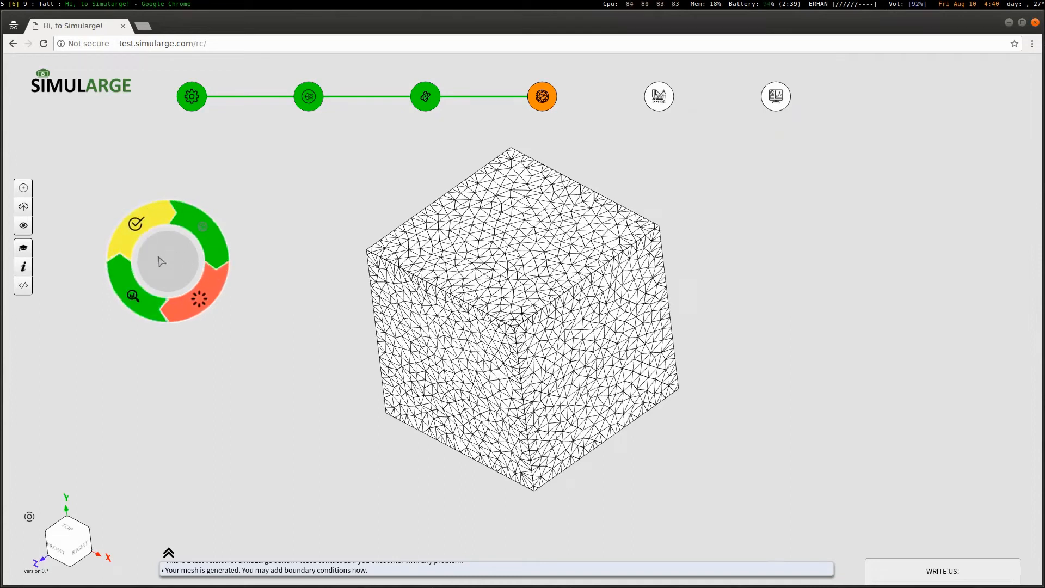
pyautogui.click(139, 227)
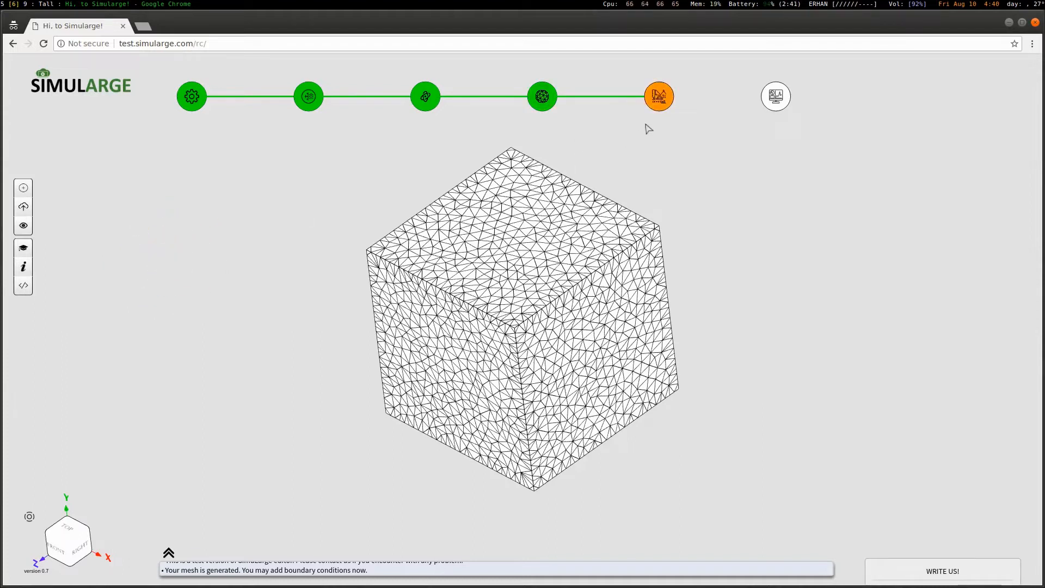
# Run a steady-state solve named 'Simulation 1' and complete the solver stage
pyautogui.rightClick(176, 271)
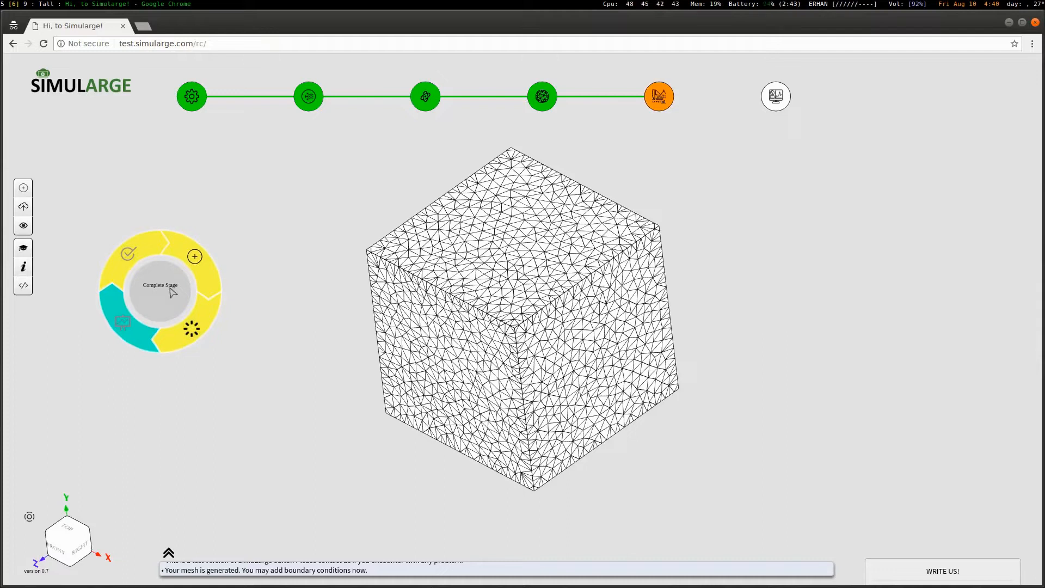
pyautogui.click(194, 257)
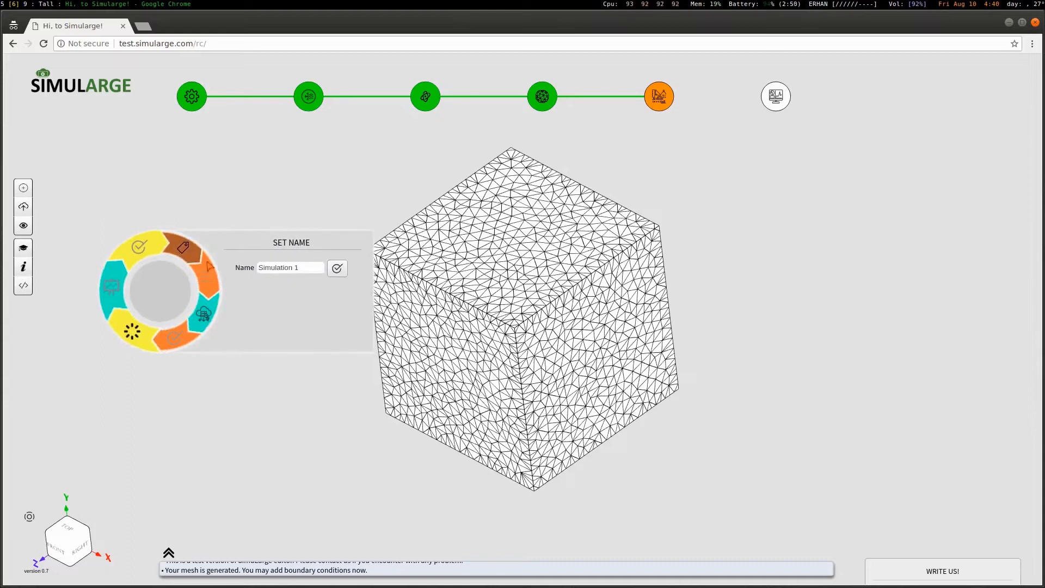
pyautogui.click(339, 270)
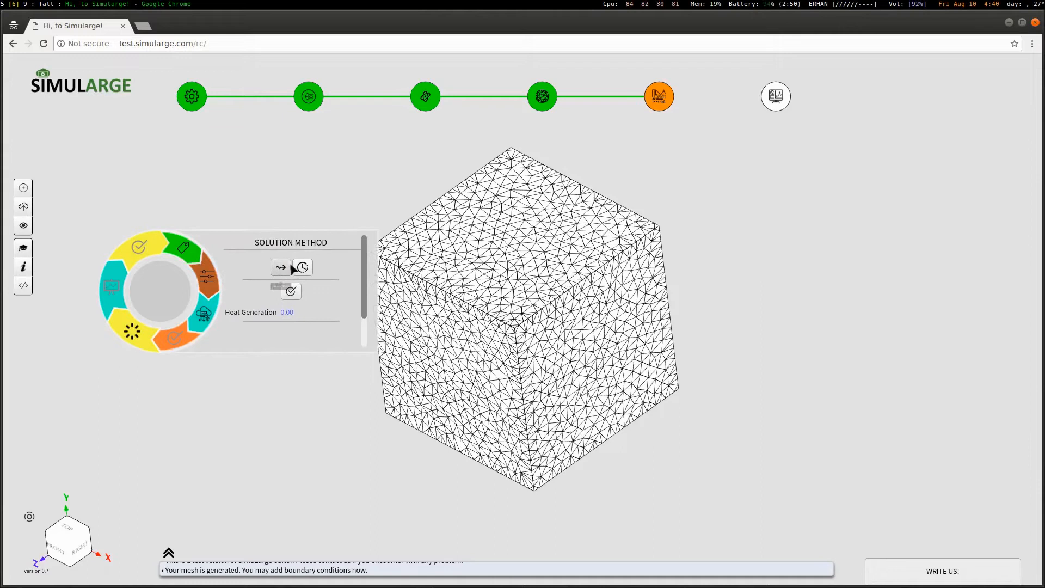
pyautogui.click(282, 267)
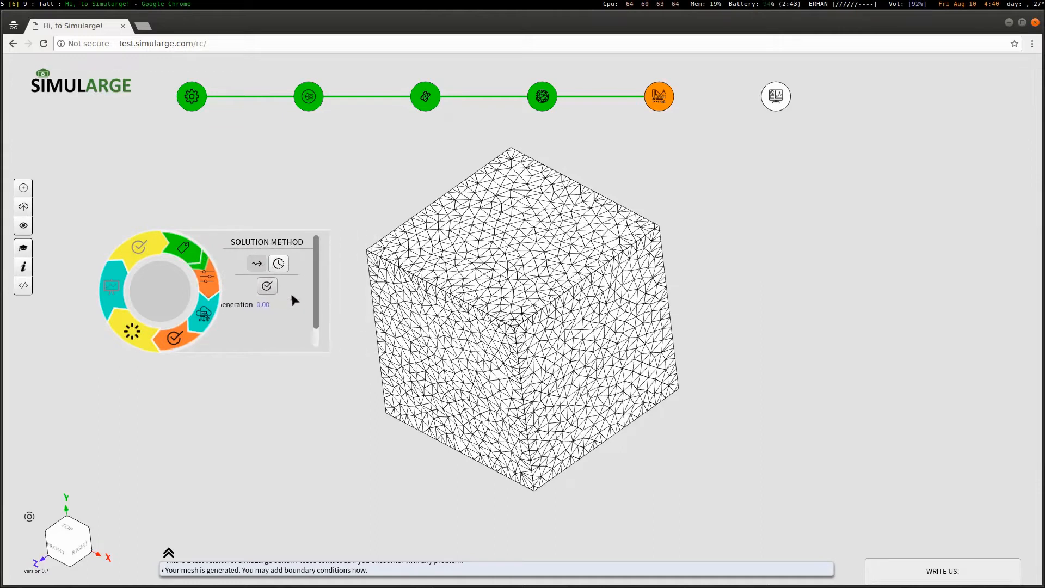
pyautogui.click(174, 337)
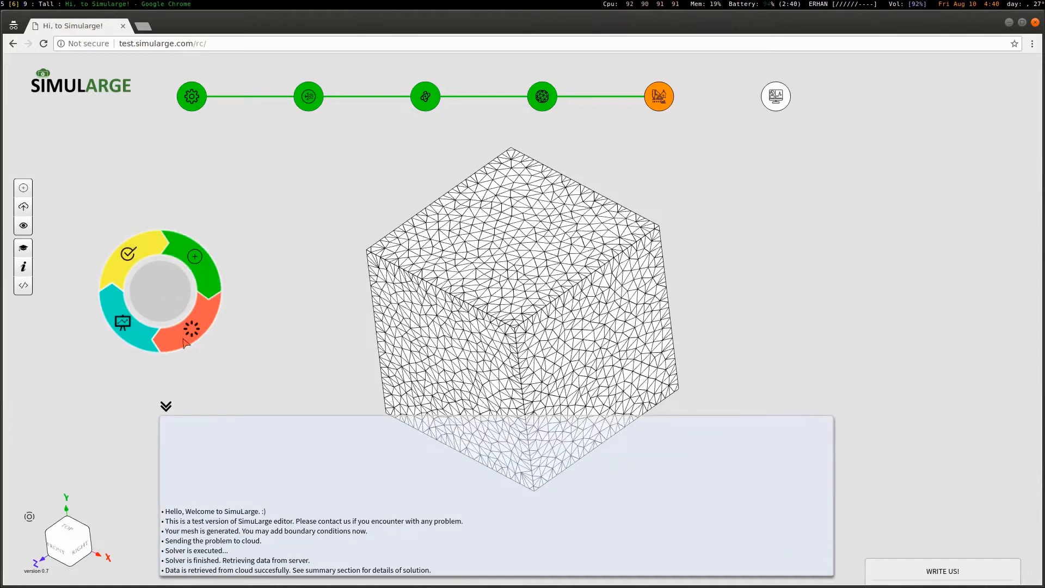
pyautogui.click(167, 409)
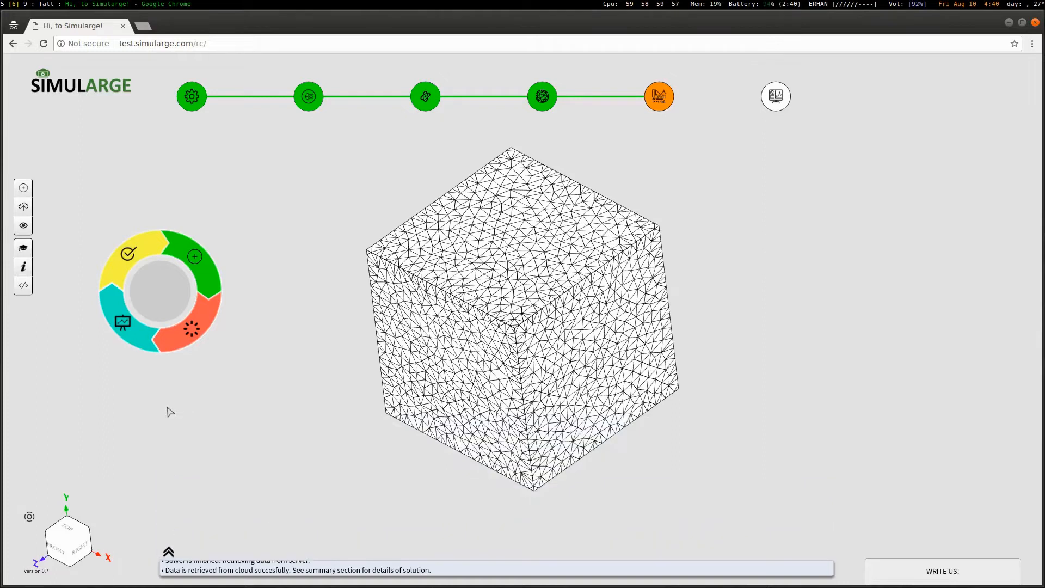
pyautogui.click(133, 256)
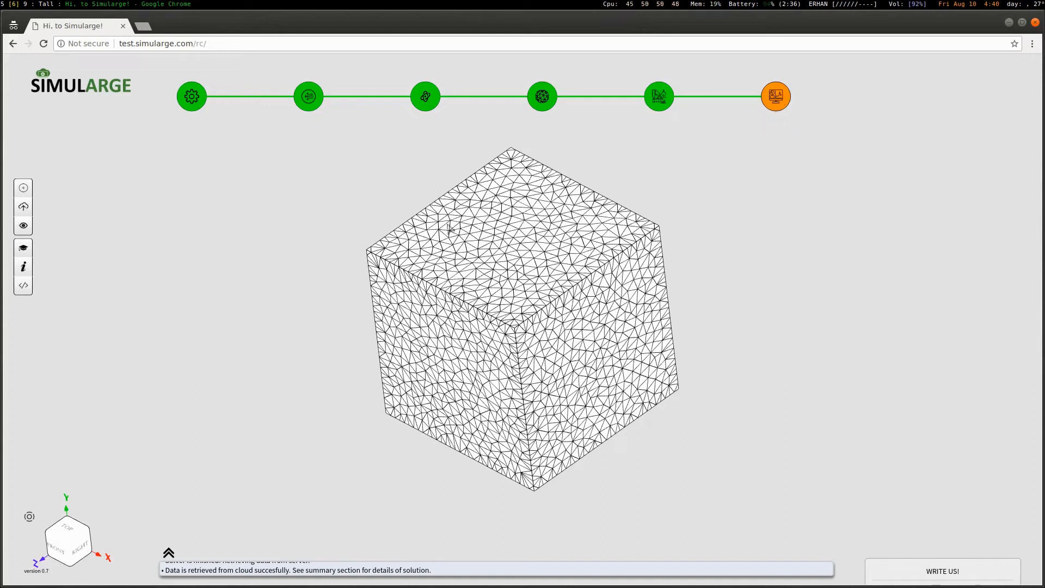
# Create a results plot 'plot1' of SIMULATION 1 showing TEMPERATURE
pyautogui.rightClick(227, 246)
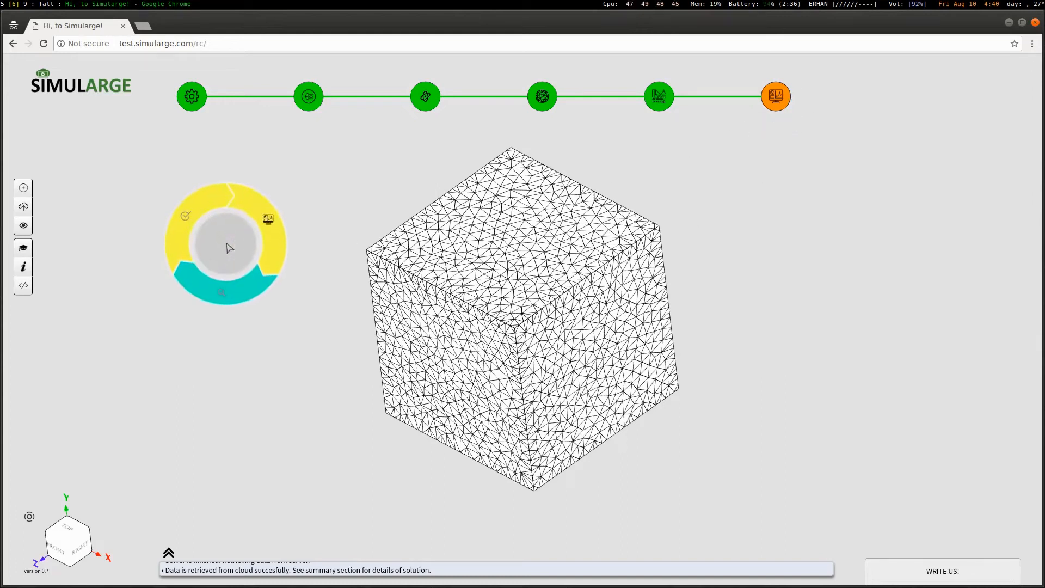
pyautogui.click(252, 228)
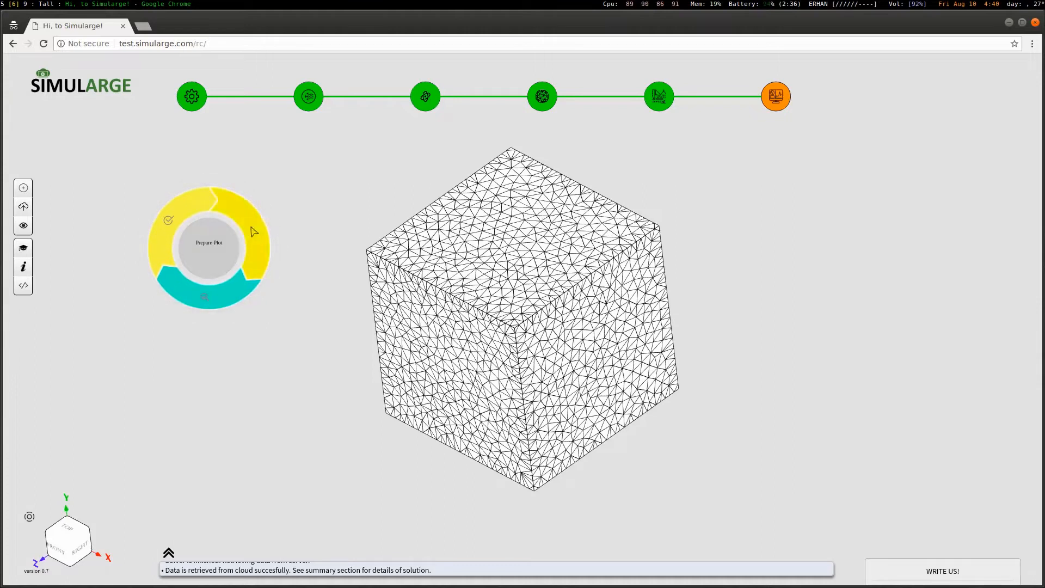
pyautogui.click(324, 228)
pyautogui.write('plot1')
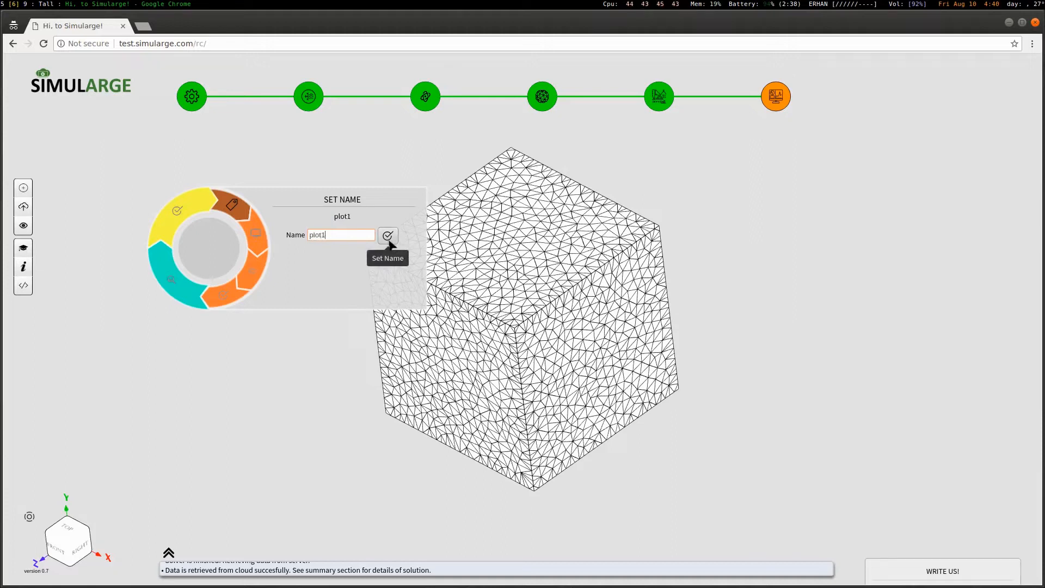
pyautogui.click(389, 240)
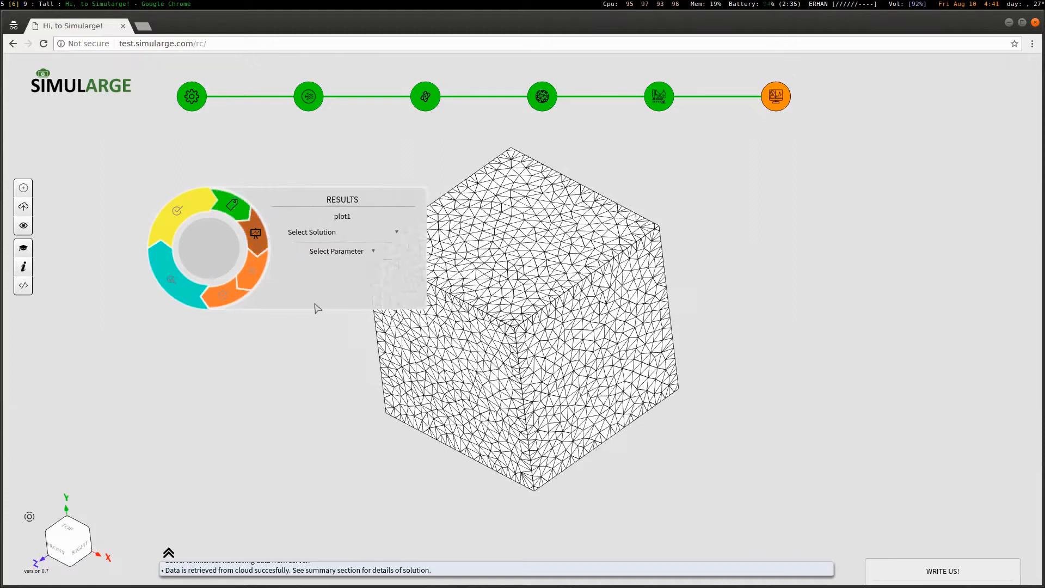
pyautogui.click(345, 233)
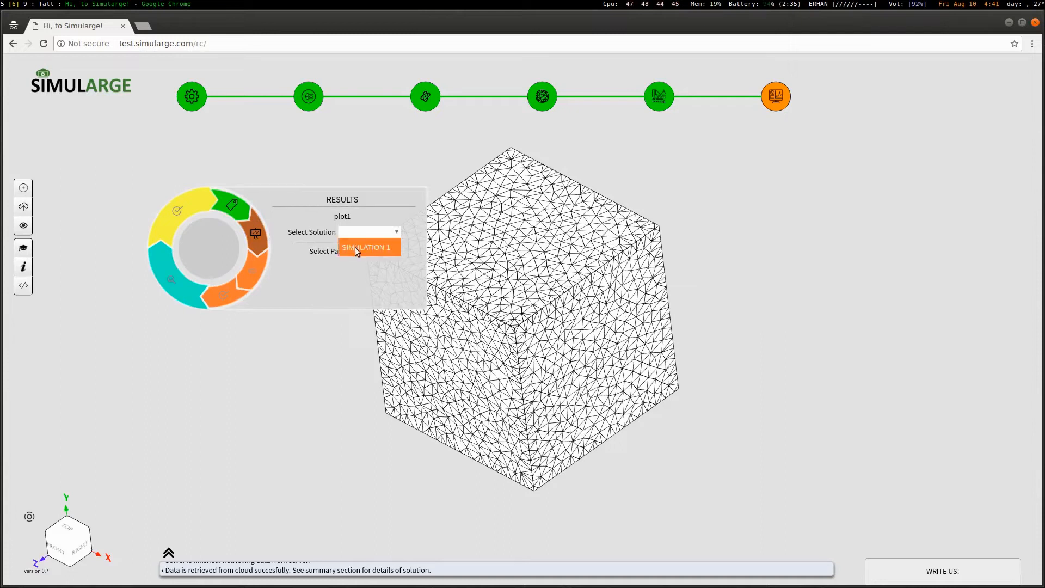
pyautogui.click(354, 247)
pyautogui.click(356, 255)
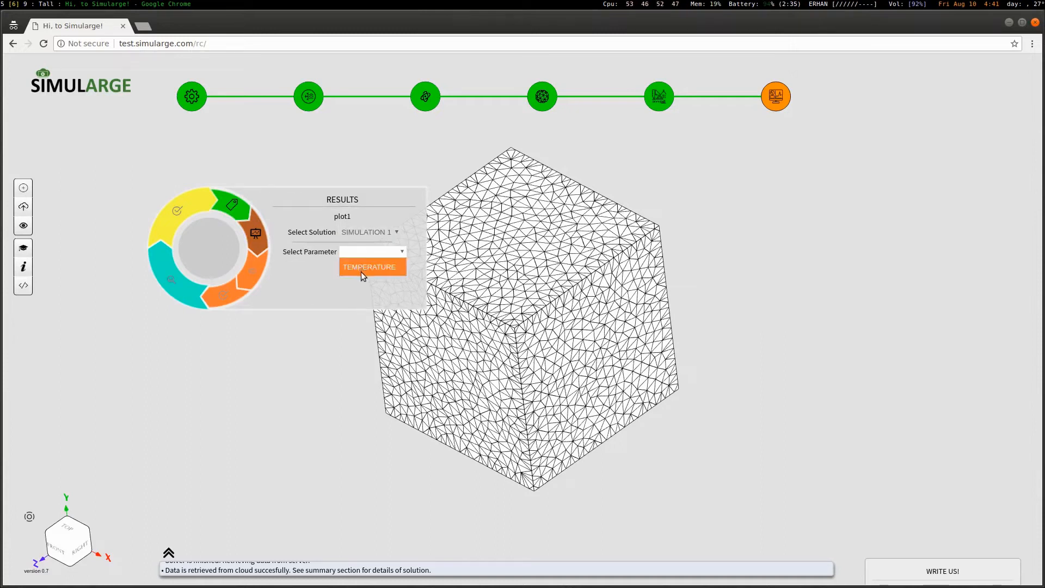
pyautogui.click(362, 267)
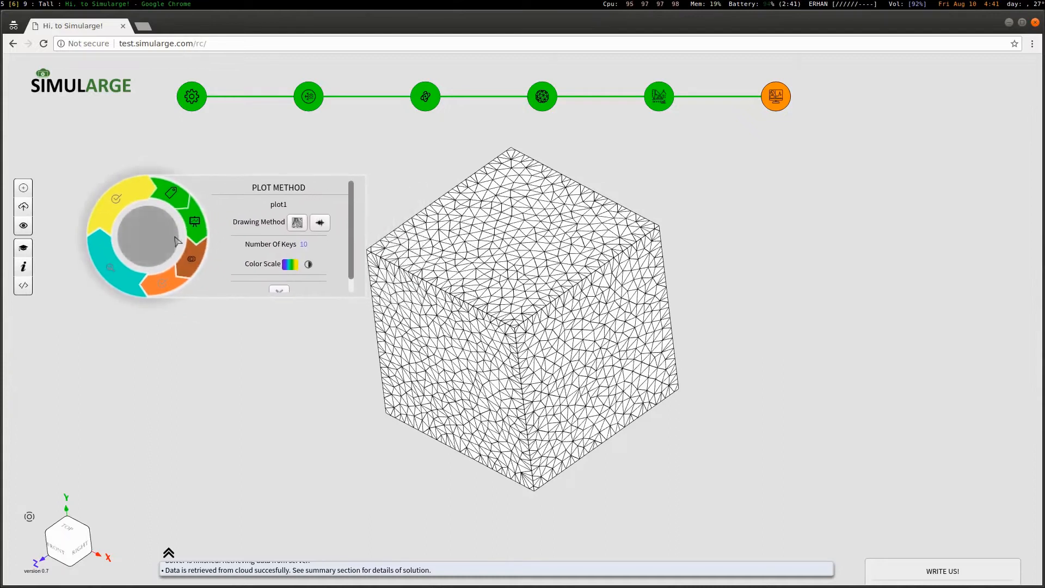
# Draw the plot over the mesh surface with a different colour scale
pyautogui.click(298, 229)
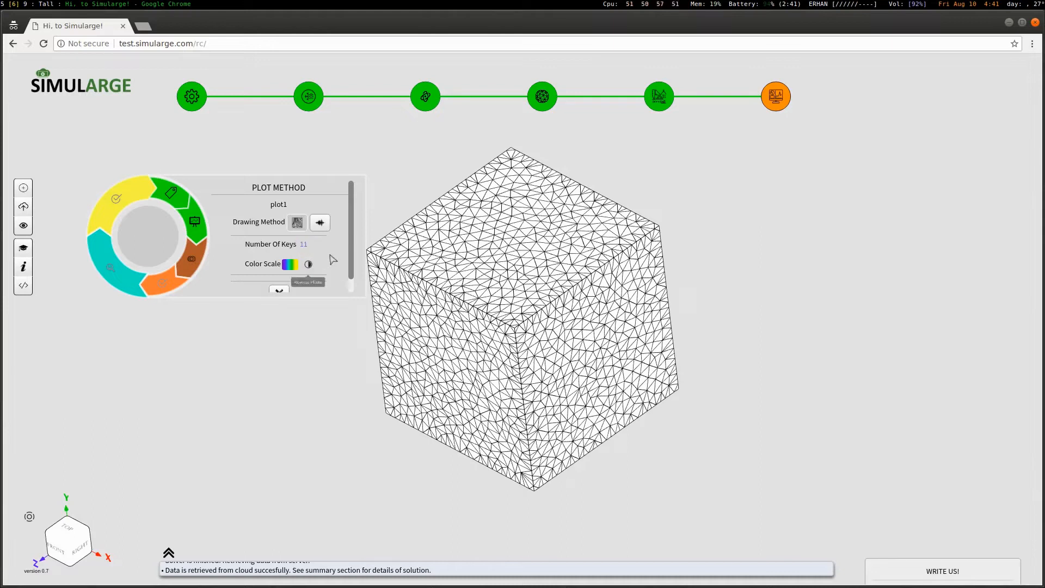
pyautogui.scroll(-1, 352, 246)
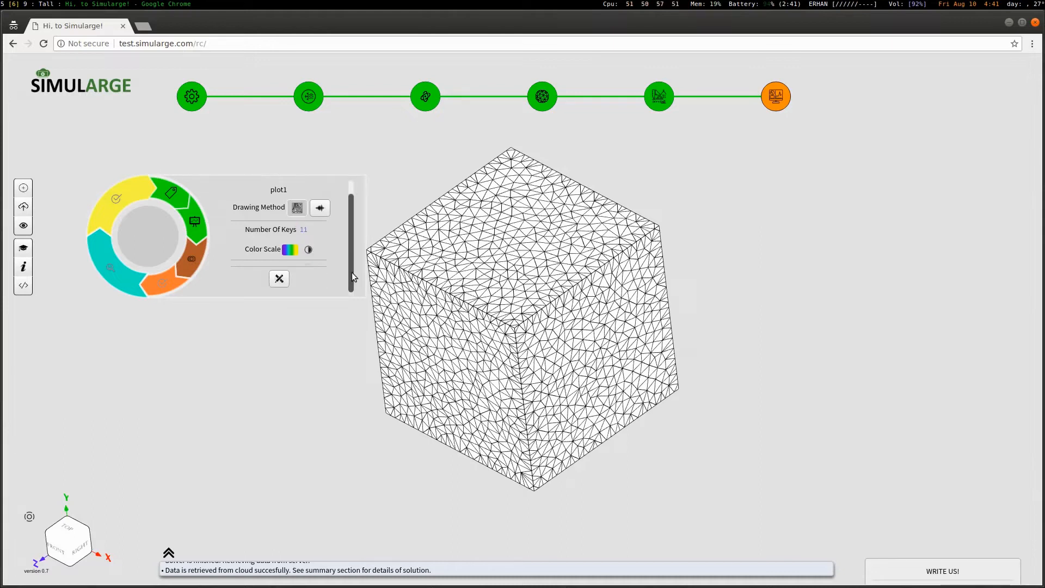
pyautogui.click(290, 250)
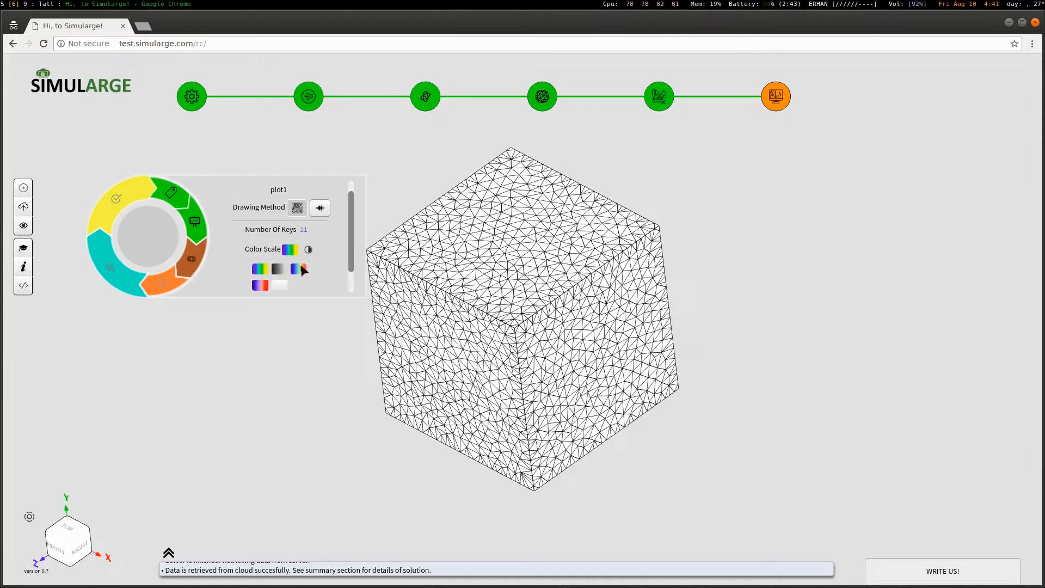
pyautogui.click(301, 267)
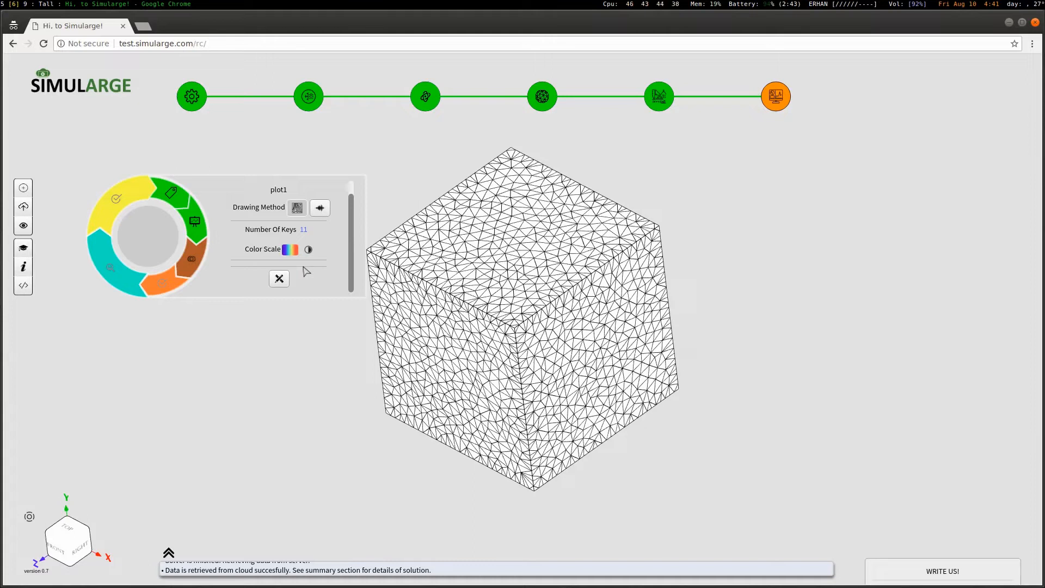
# Run the plot and isolate the 1.7001e+2, 1.4000e+2, 1.9001e+2 and 1.5001e+2 bands, then restore all
pyautogui.click(280, 279)
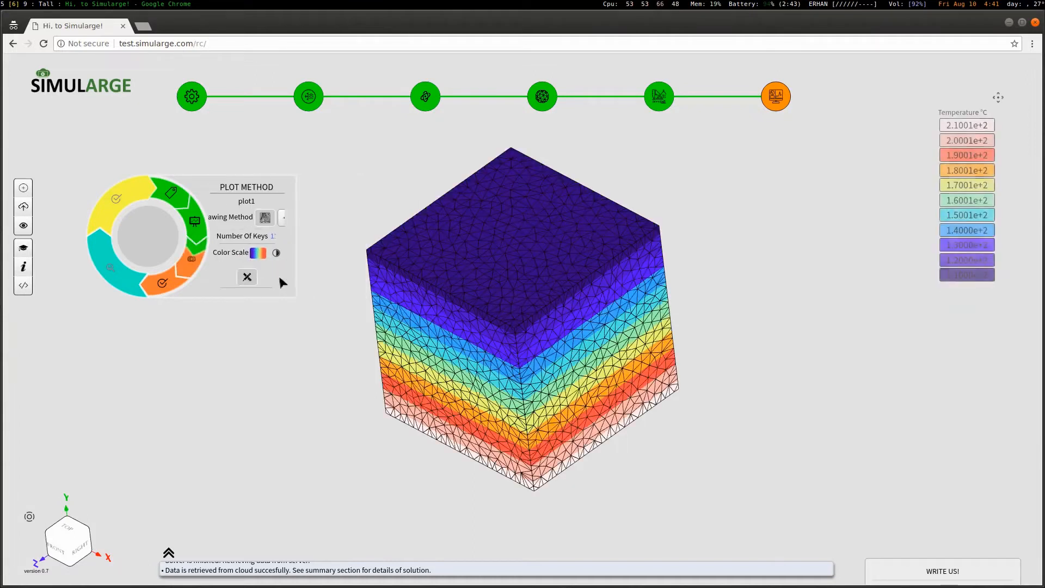
pyautogui.moveTo(466, 345); pyautogui.dragTo(472, 307)
pyautogui.click(974, 187)
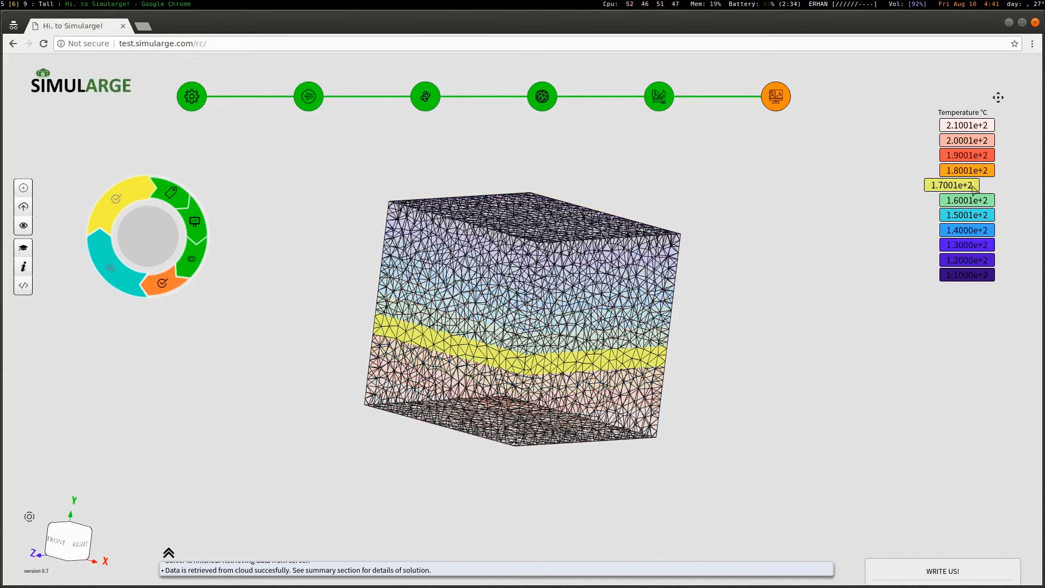
pyautogui.click(978, 233)
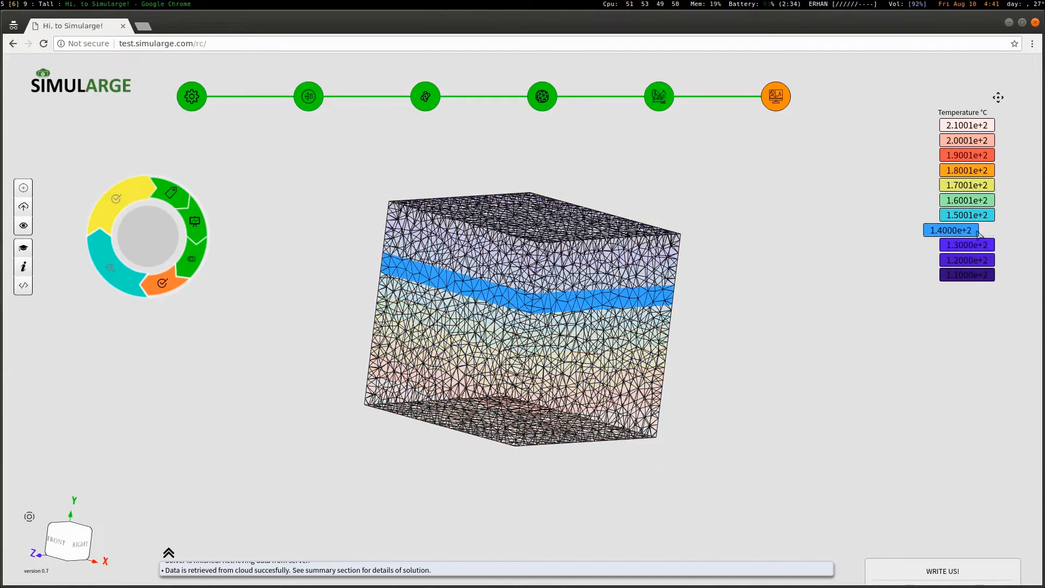
pyautogui.click(976, 159)
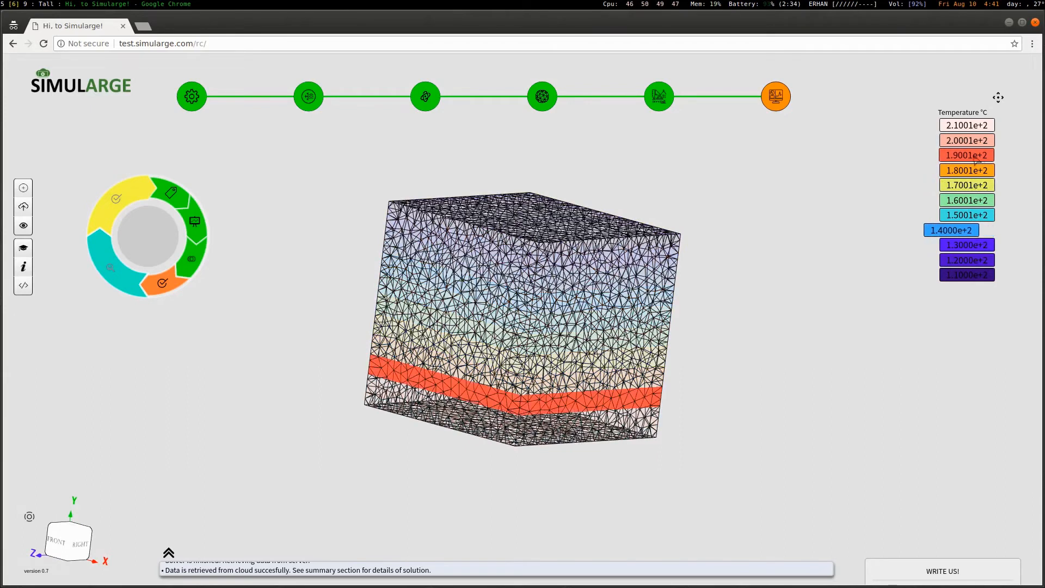
pyautogui.click(977, 216)
pyautogui.moveTo(664, 361); pyautogui.dragTo(646, 330)
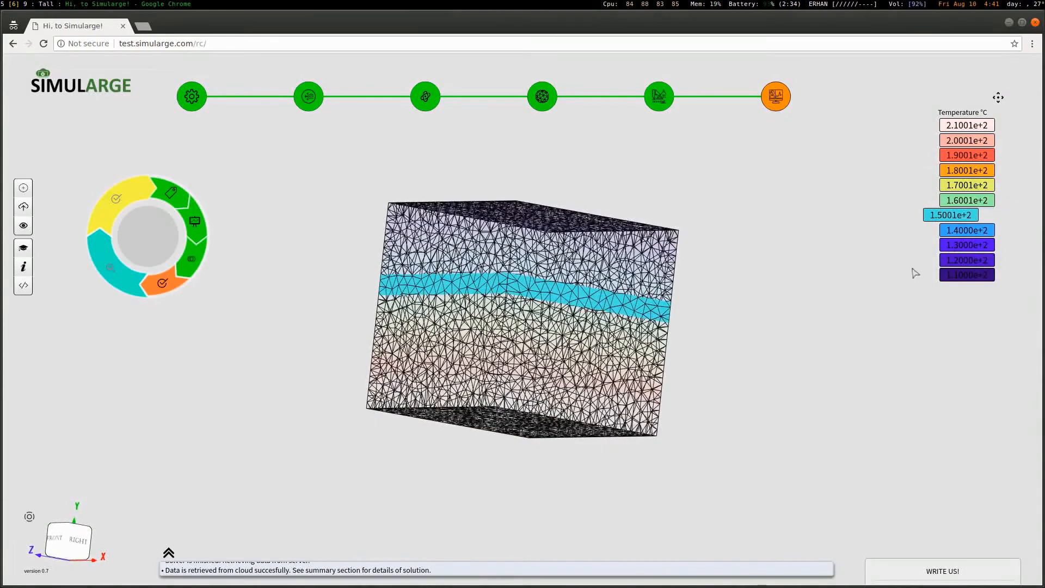
pyautogui.click(959, 217)
# Delete the temperature plot from the mesh
pyautogui.moveTo(686, 294); pyautogui.dragTo(673, 308)
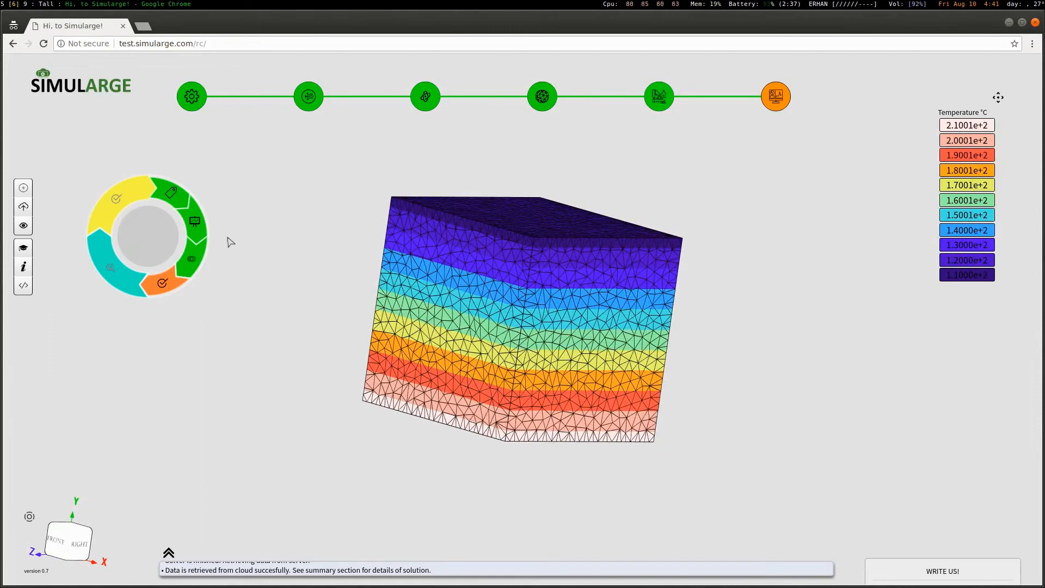
pyautogui.moveTo(144, 244); pyautogui.dragTo(179, 266)
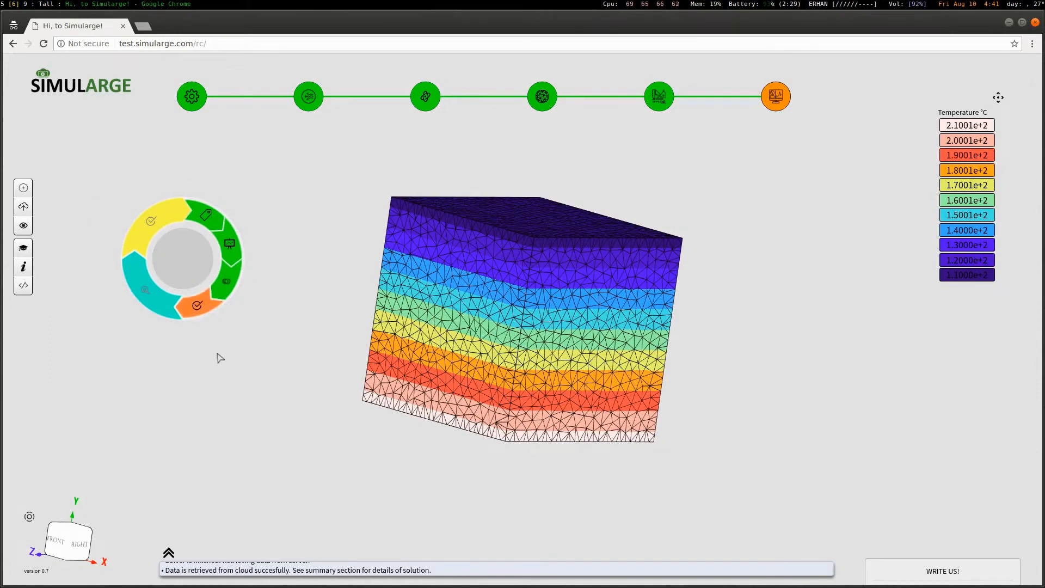
pyautogui.click(198, 305)
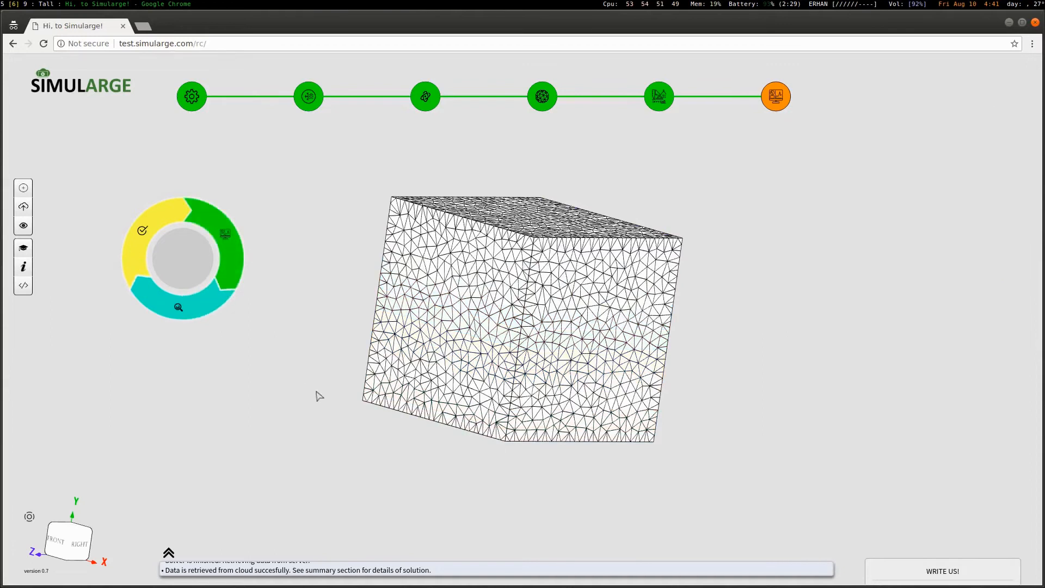
# Dismiss the action menu and reload the app to its empty start screen
pyautogui.click(144, 234)
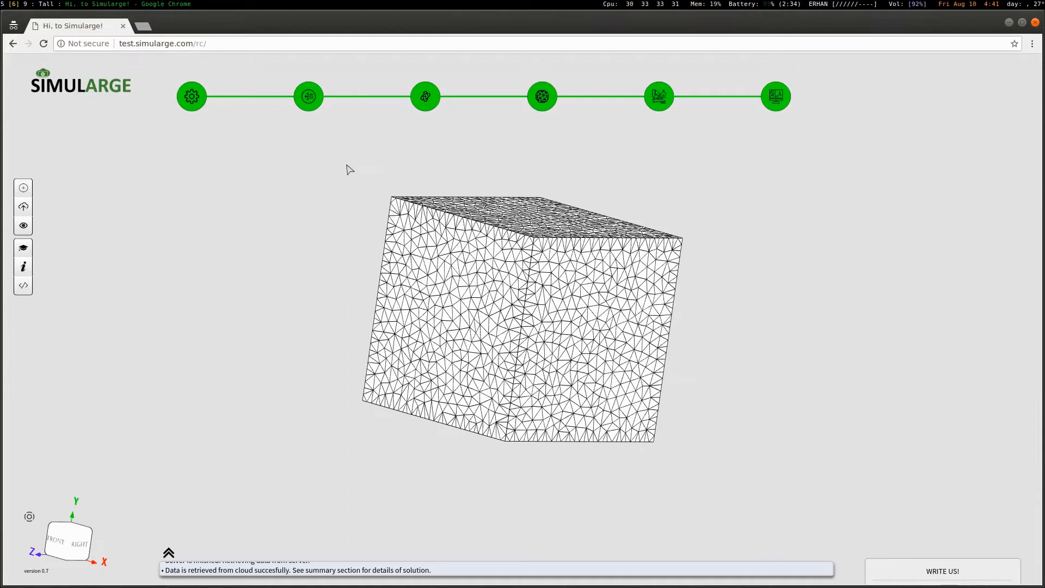
pyautogui.click(44, 43)
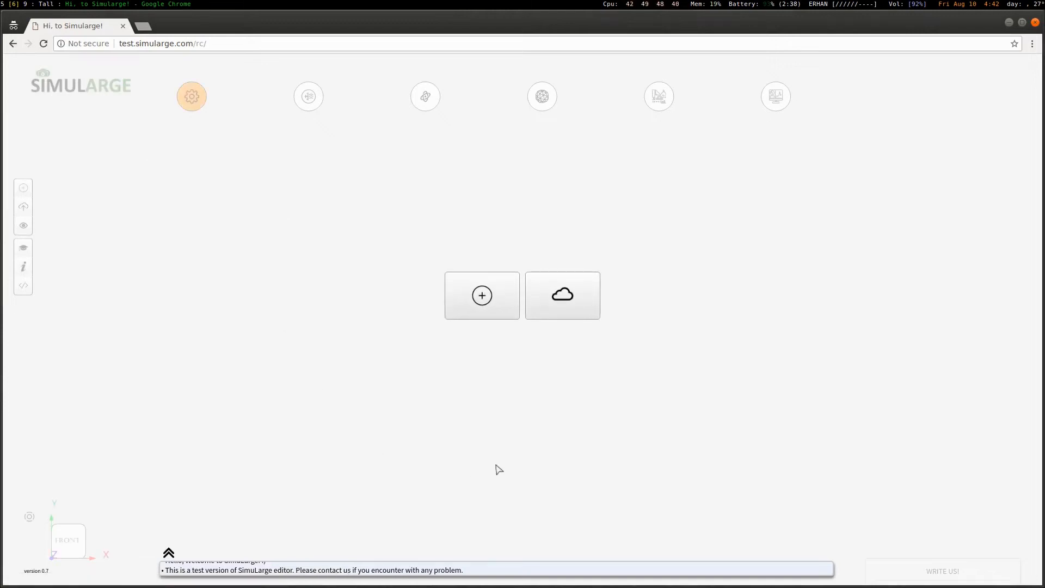
# Create a new structural project named 'Test SM'
pyautogui.click(481, 295)
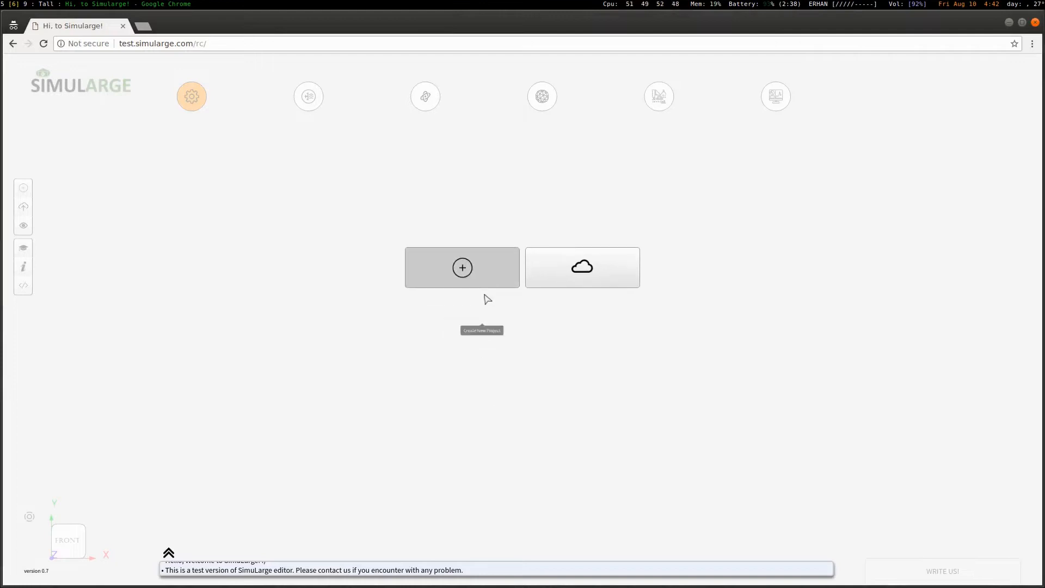
pyautogui.tripleClick(717, 250)
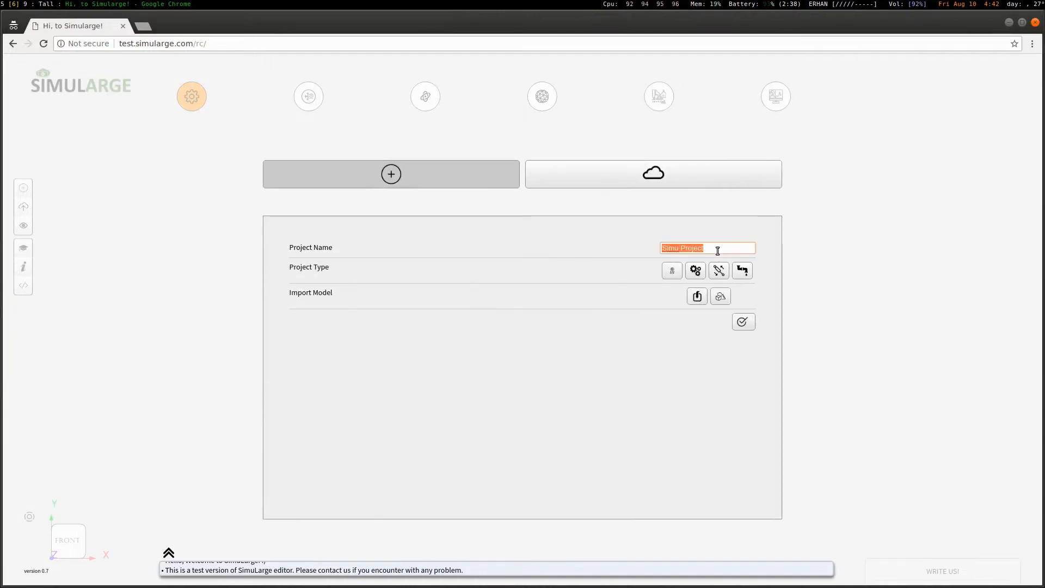
pyautogui.write('Test SM')
pyautogui.click(697, 271)
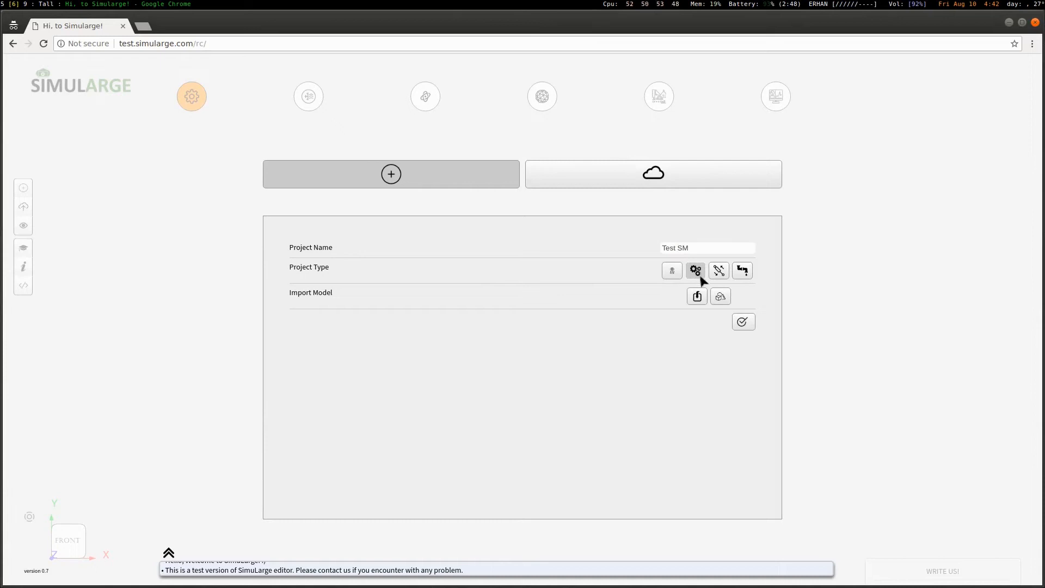
# Import bar.stl from the models/physics/elasticity folder and finish the project setup
pyautogui.click(697, 296)
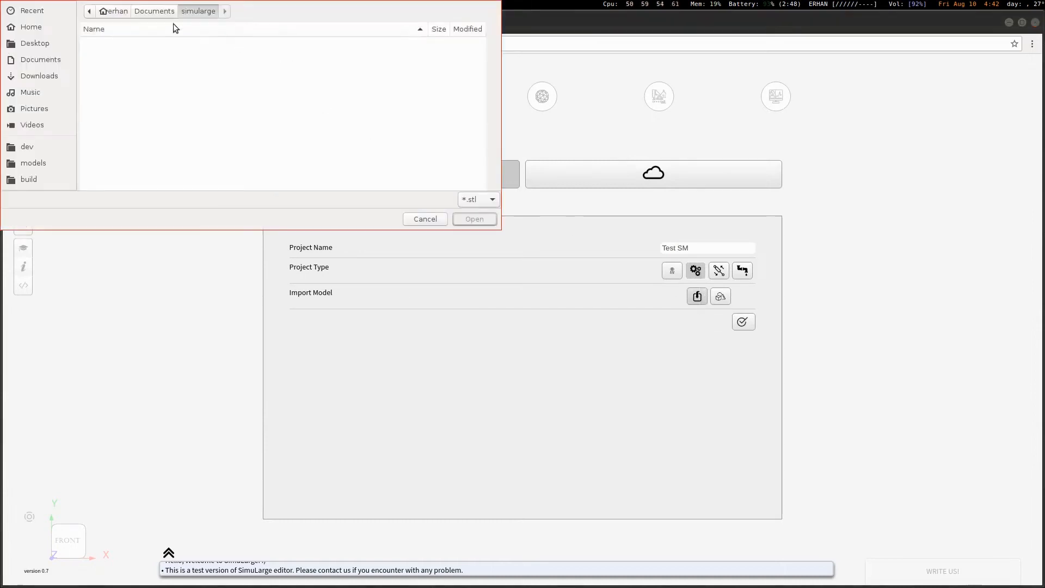
pyautogui.click(24, 163)
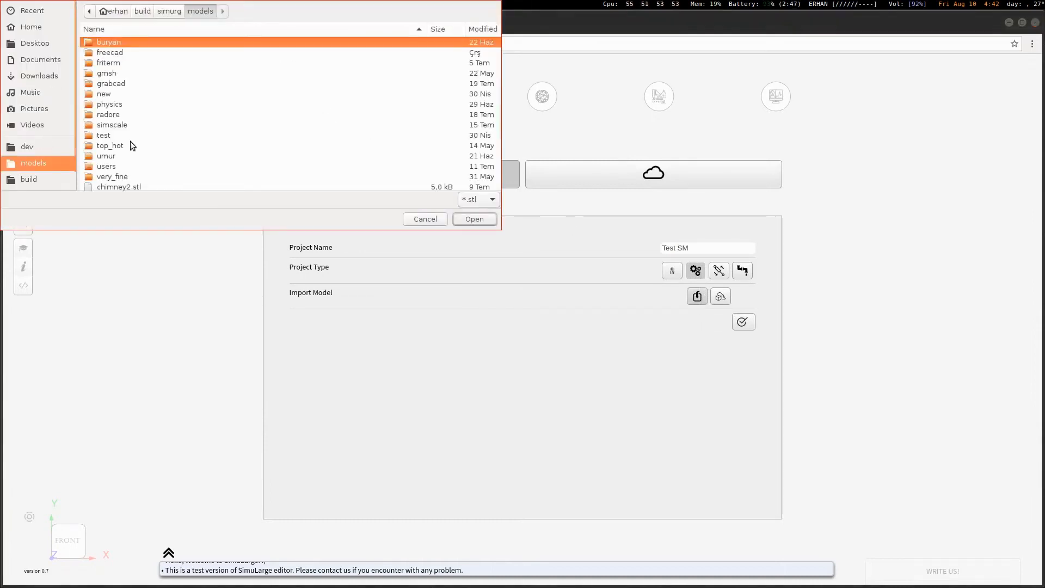
pyautogui.doubleClick(128, 103)
pyautogui.doubleClick(127, 44)
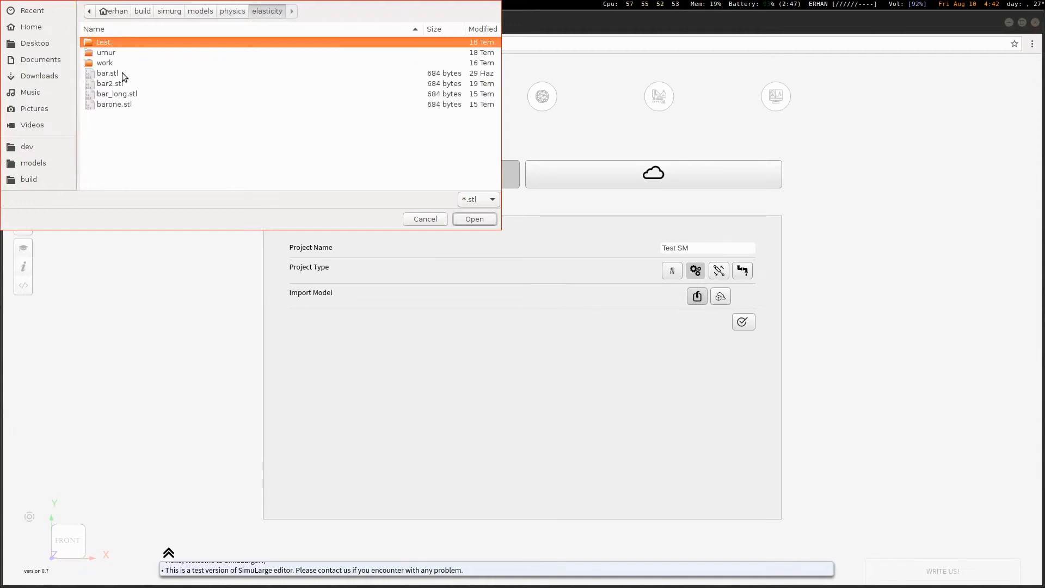
pyautogui.click(114, 73)
pyautogui.click(472, 219)
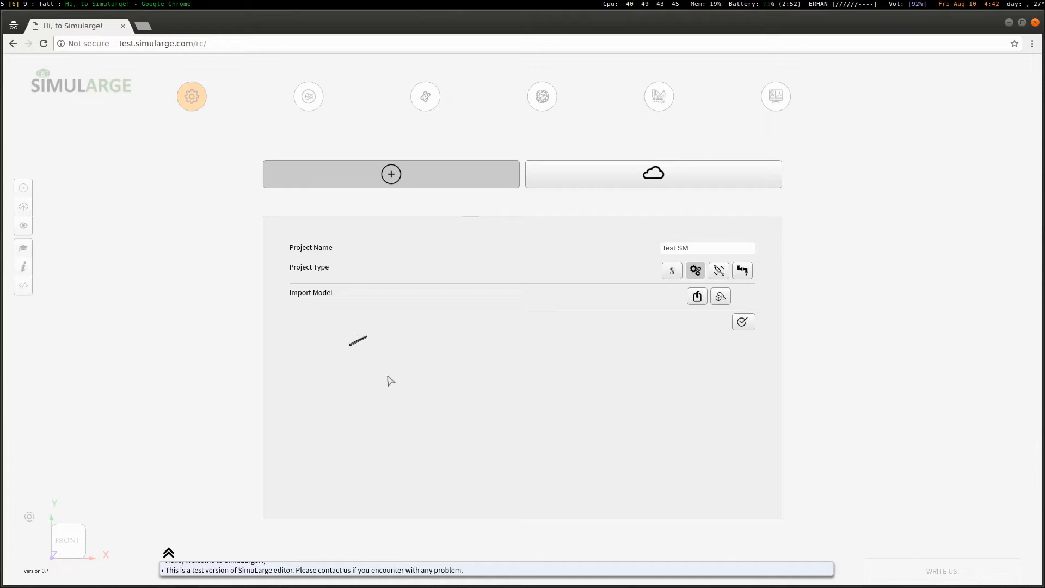
pyautogui.click(744, 324)
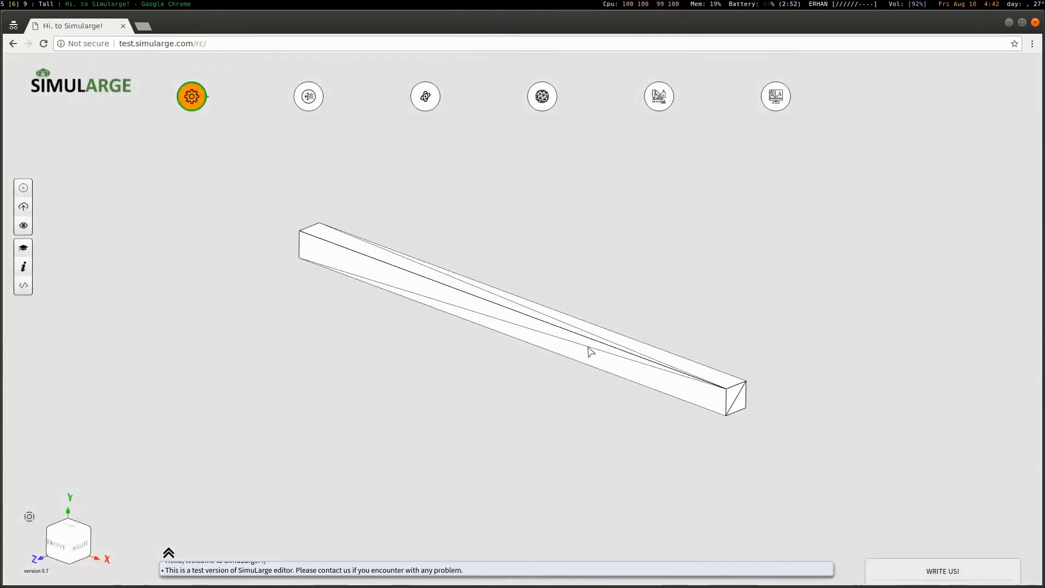
# Start a new boundary condition named 'fixed'
pyautogui.moveTo(589, 347)
pyautogui.mouseDown()
pyautogui.moveTo(594, 354)
pyautogui.moveTo(511, 331)
pyautogui.moveTo(589, 364)
pyautogui.mouseUp()
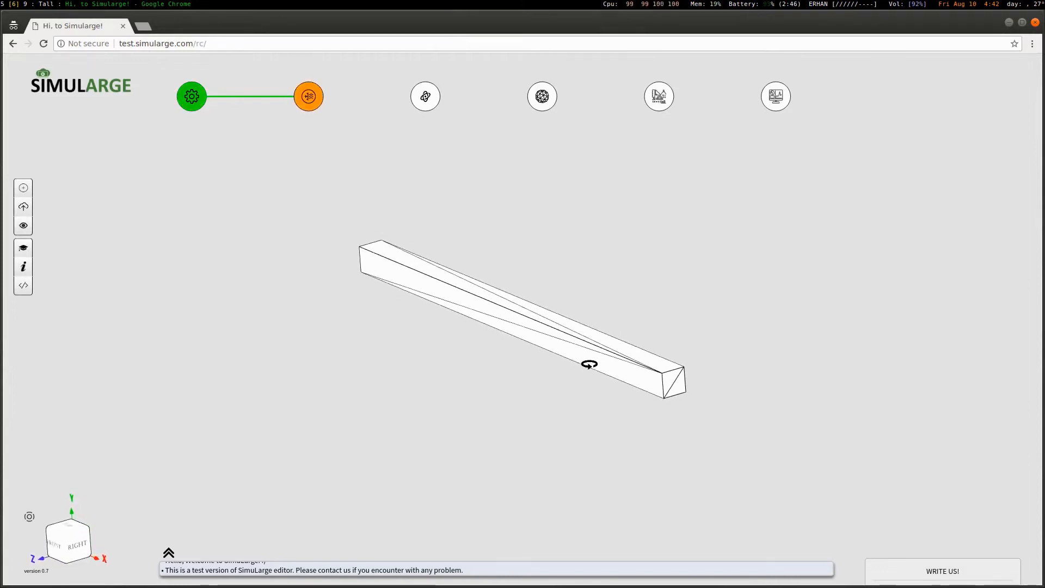
pyautogui.rightClick(246, 218)
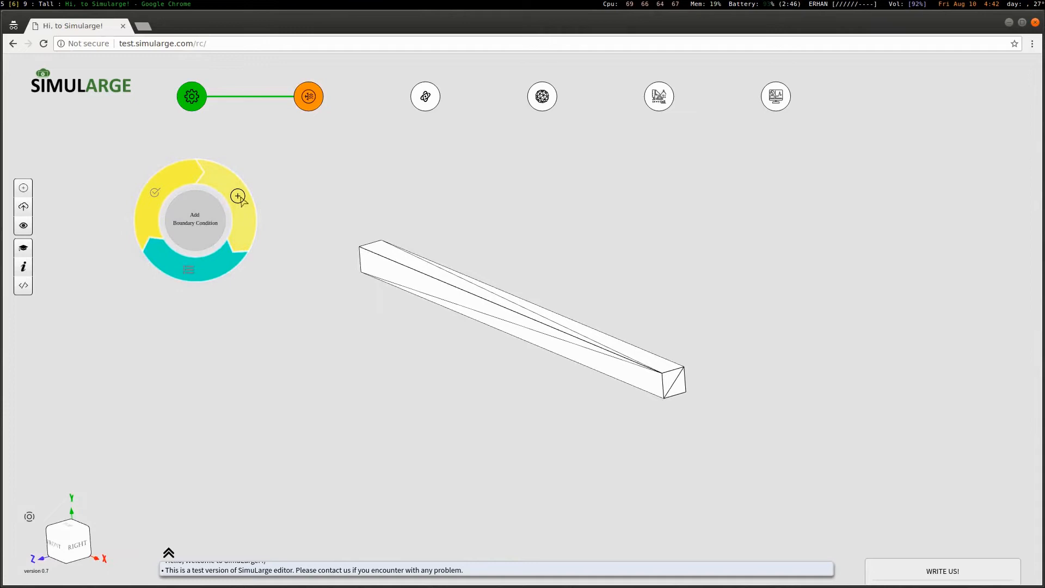
pyautogui.click(238, 196)
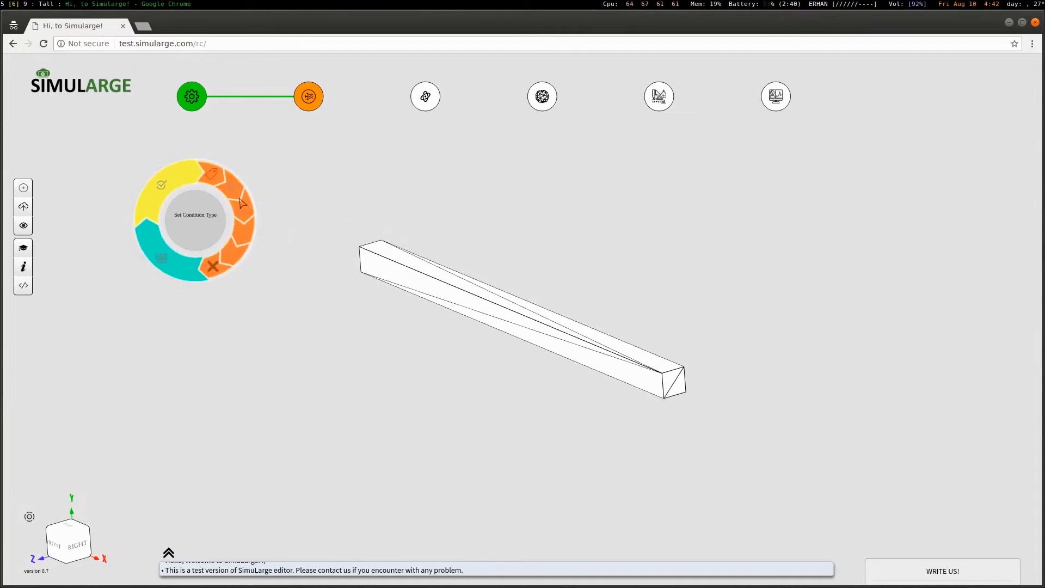
pyautogui.tripleClick(365, 207)
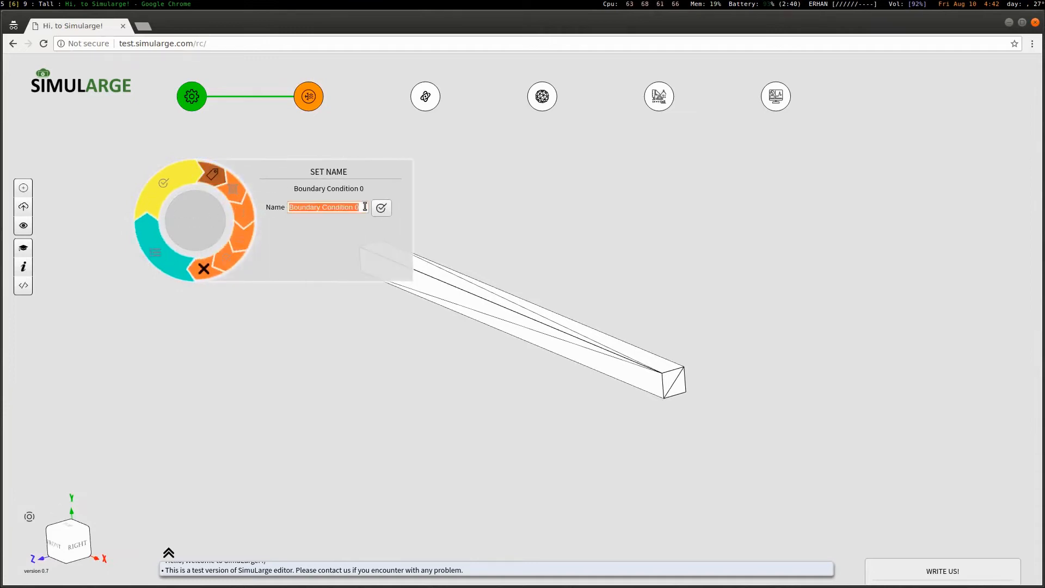
pyautogui.write('fixed')
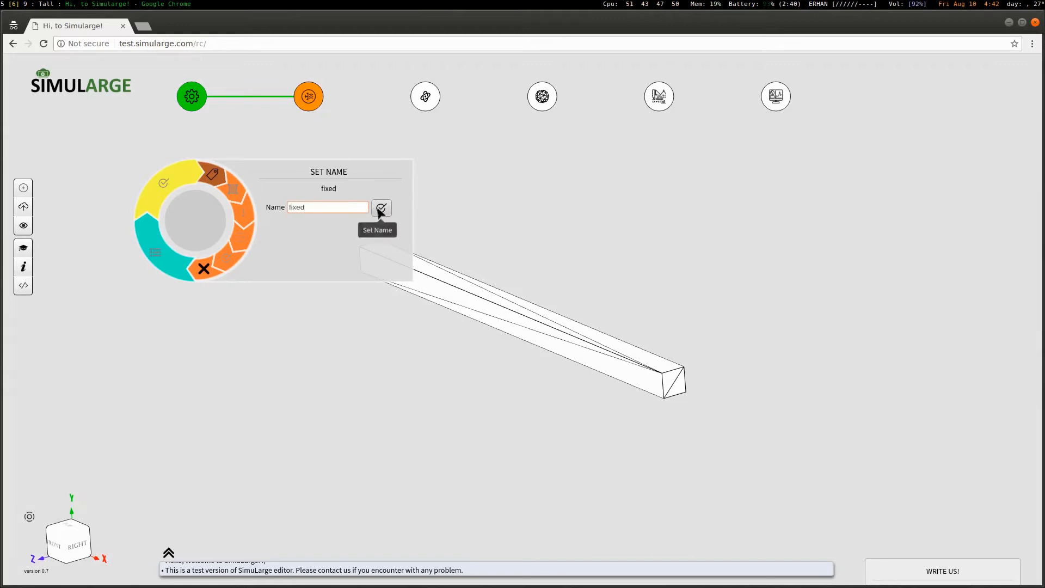
pyautogui.click(381, 208)
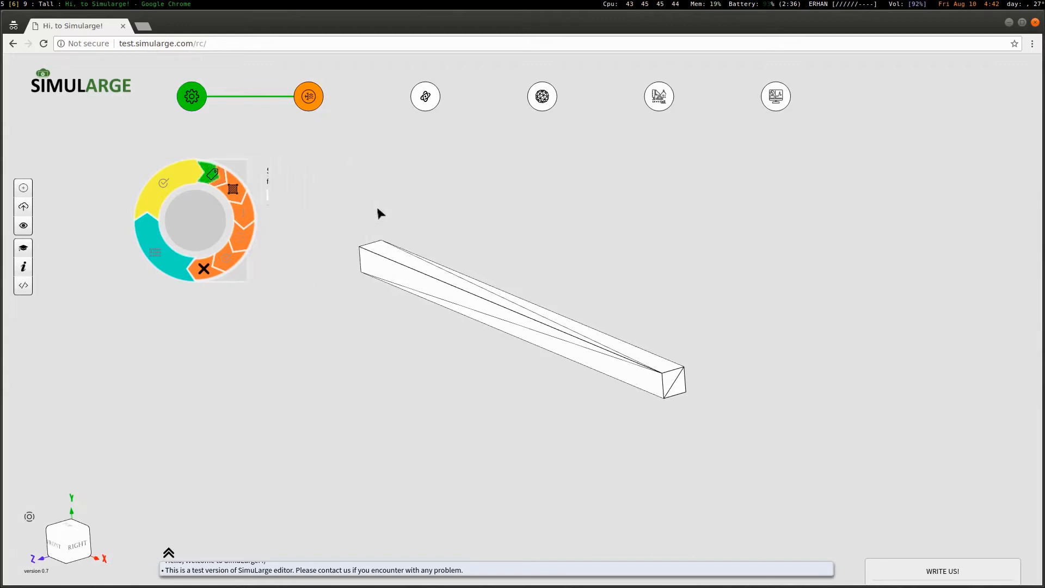
# Select the beam's far end face as the condition's area
pyautogui.click(673, 385)
pyautogui.moveTo(370, 354); pyautogui.dragTo(547, 398)
pyautogui.click(440, 324)
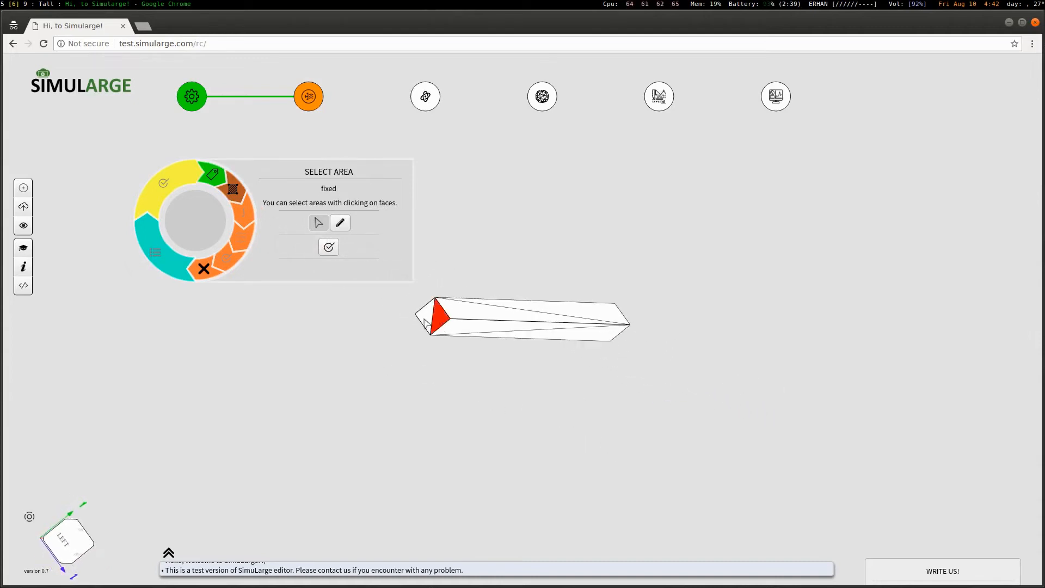
pyautogui.moveTo(589, 427); pyautogui.dragTo(352, 340)
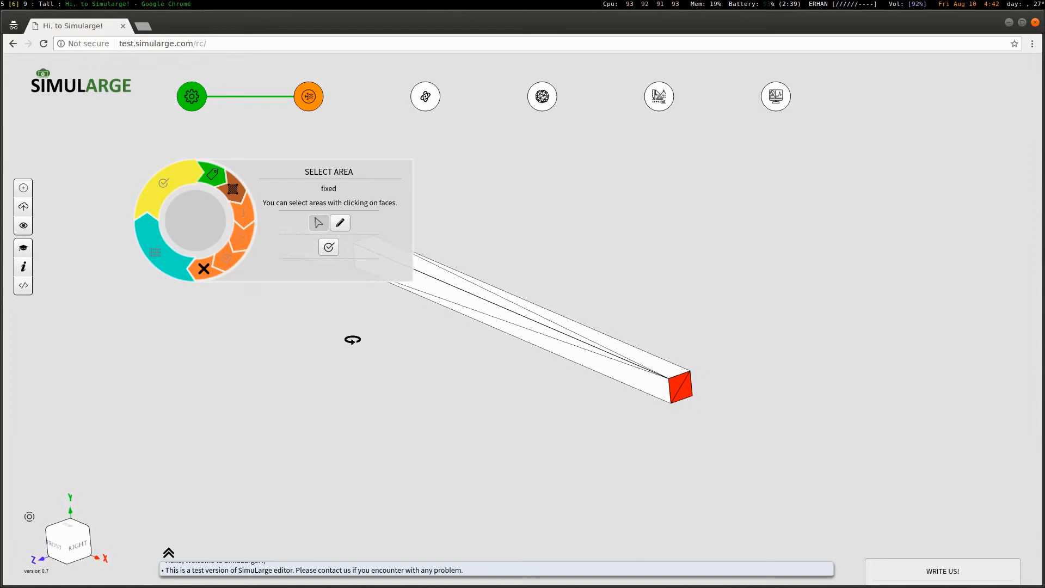
pyautogui.click(330, 247)
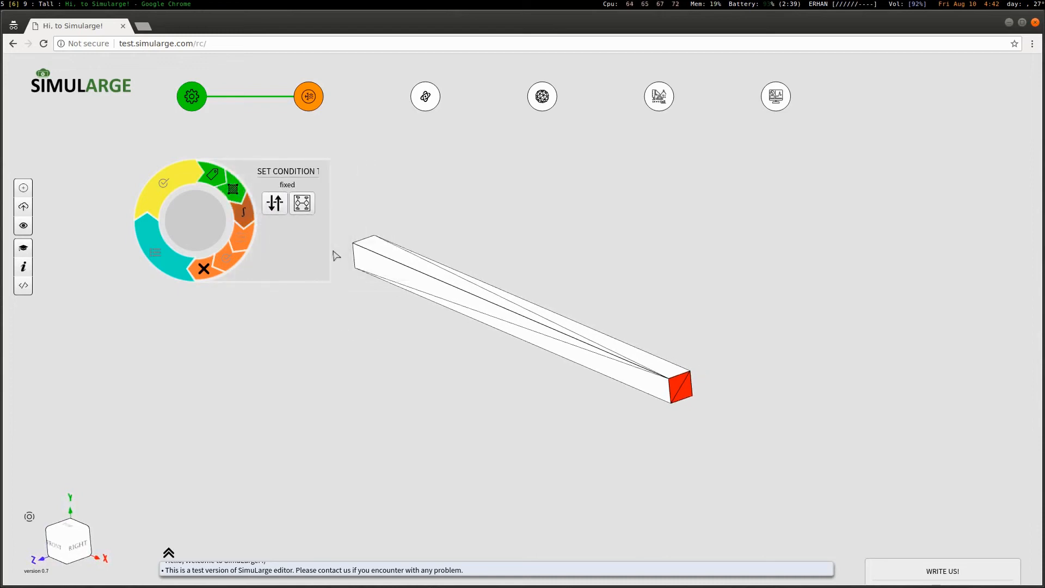
# Make it a displacement constraint with u, v and w at 0.00
pyautogui.click(316, 210)
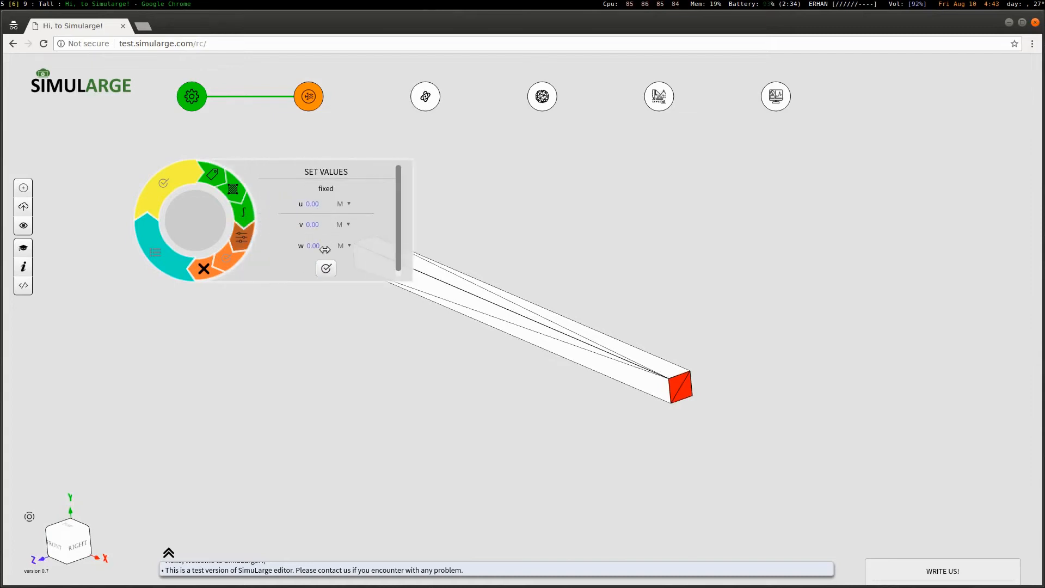
pyautogui.click(321, 265)
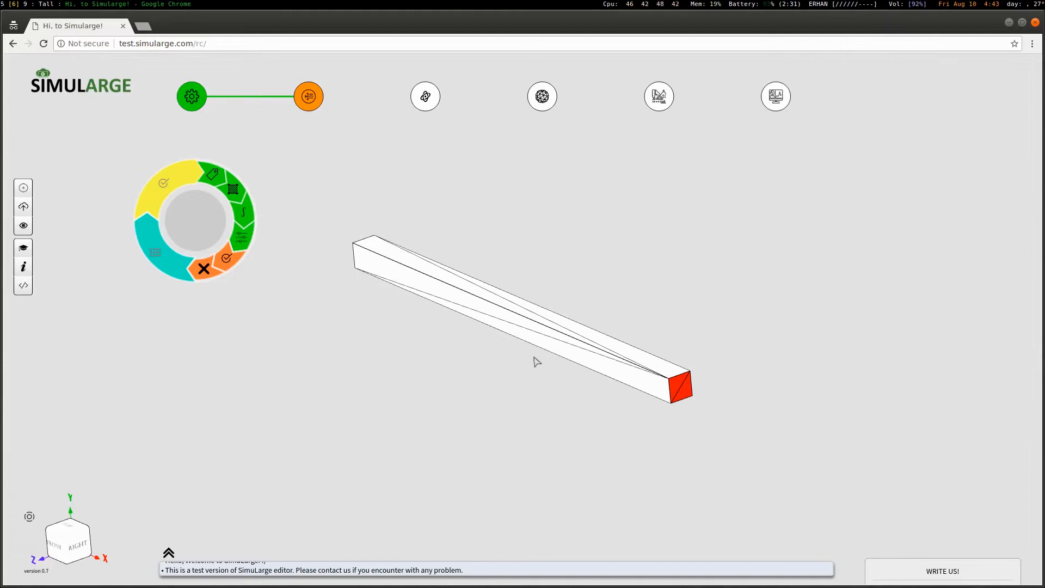
pyautogui.click(232, 269)
pyautogui.moveTo(217, 227); pyautogui.dragTo(195, 360)
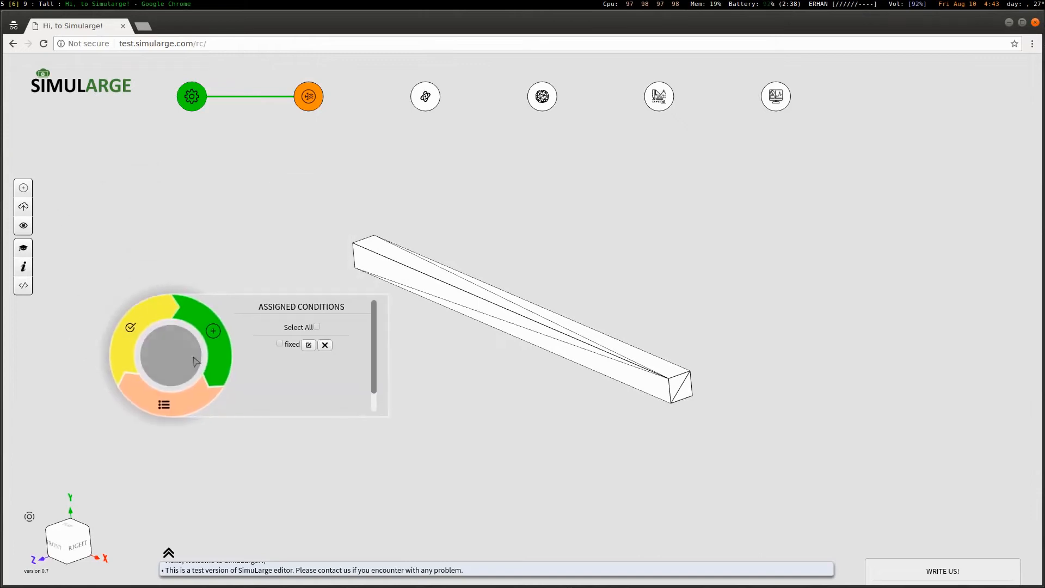
# Add a condition named 'pressureload' on two of the beam's long faces
pyautogui.click(215, 333)
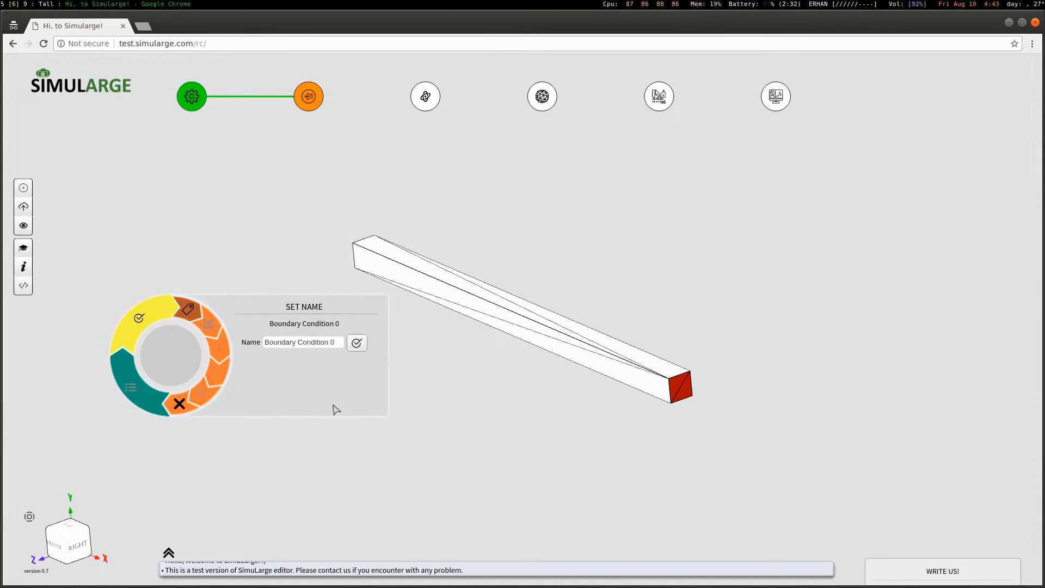
pyautogui.tripleClick(338, 339)
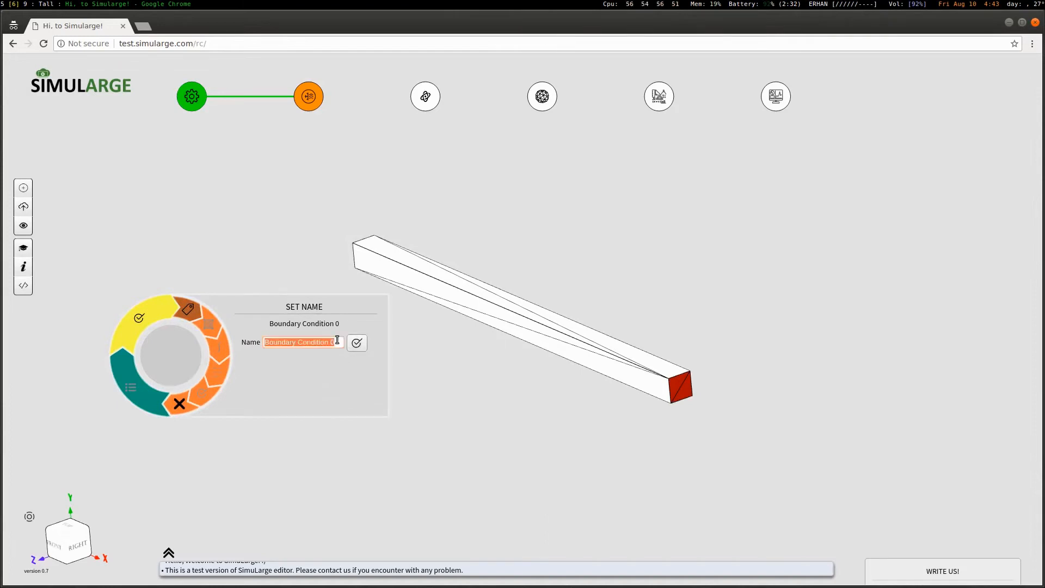
pyautogui.write('pressu')
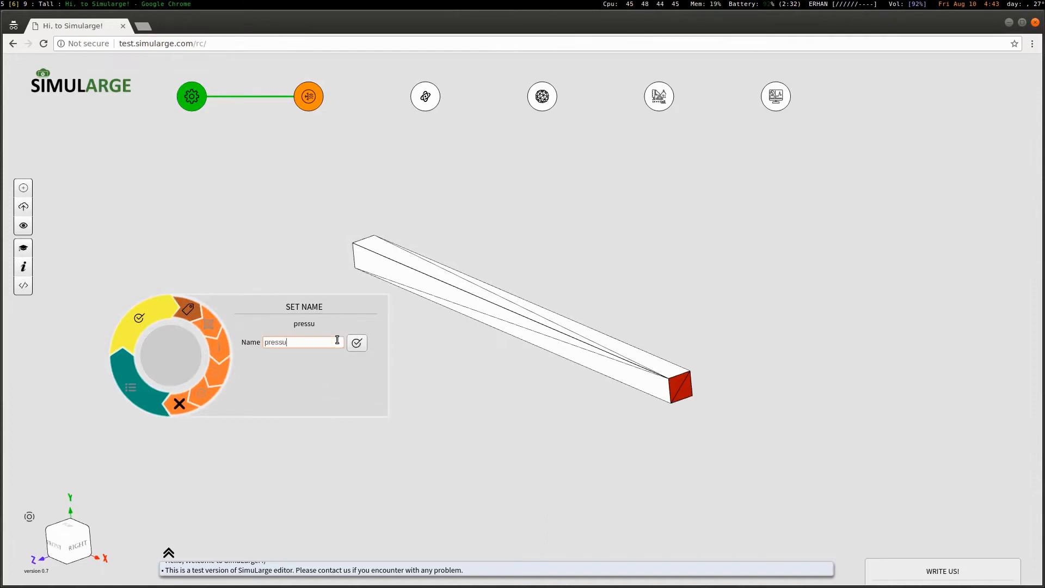
pyautogui.write('reload')
pyautogui.click(357, 343)
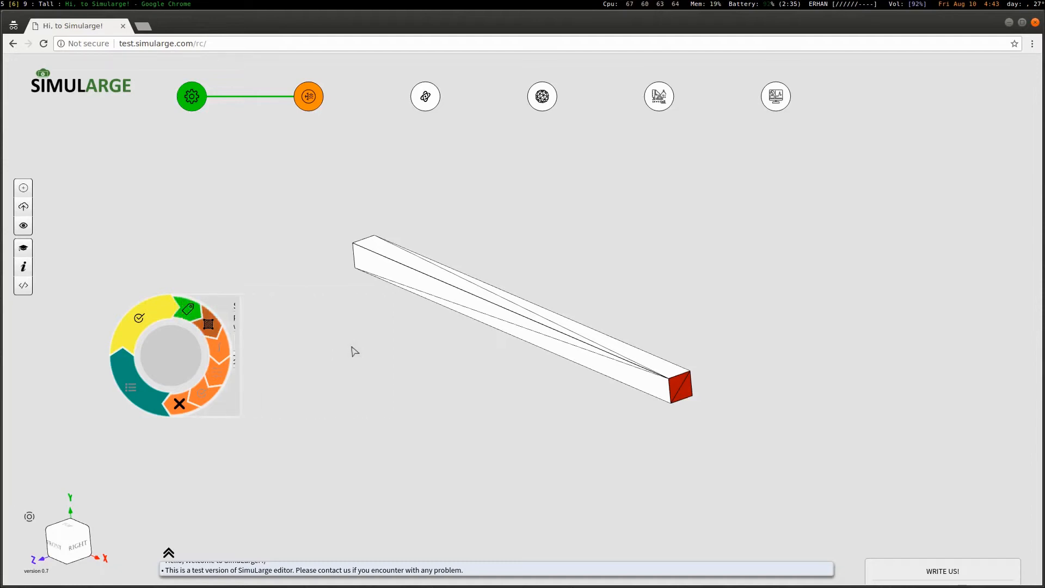
pyautogui.click(418, 267)
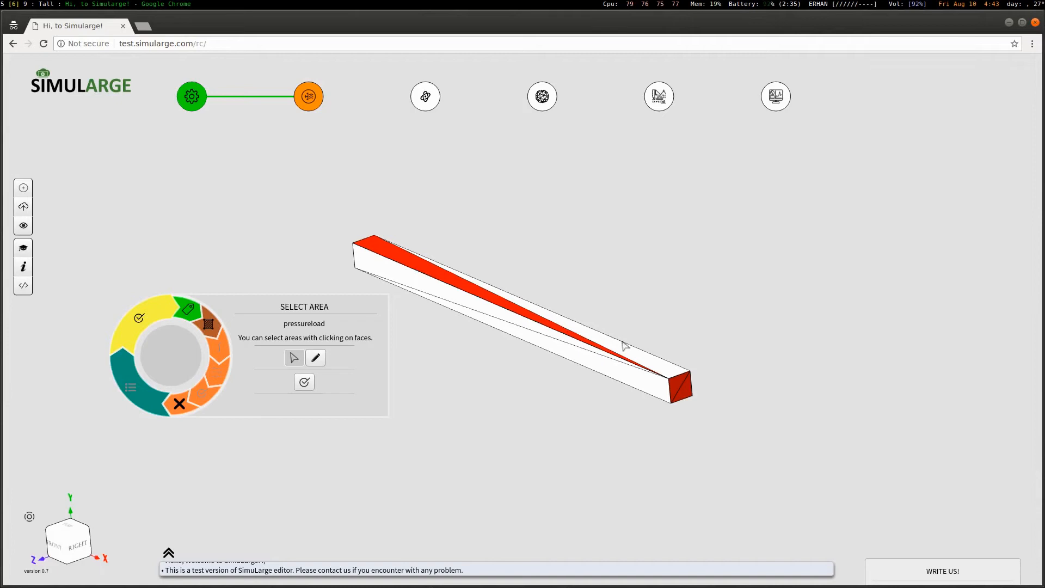
pyautogui.click(642, 356)
pyautogui.click(304, 382)
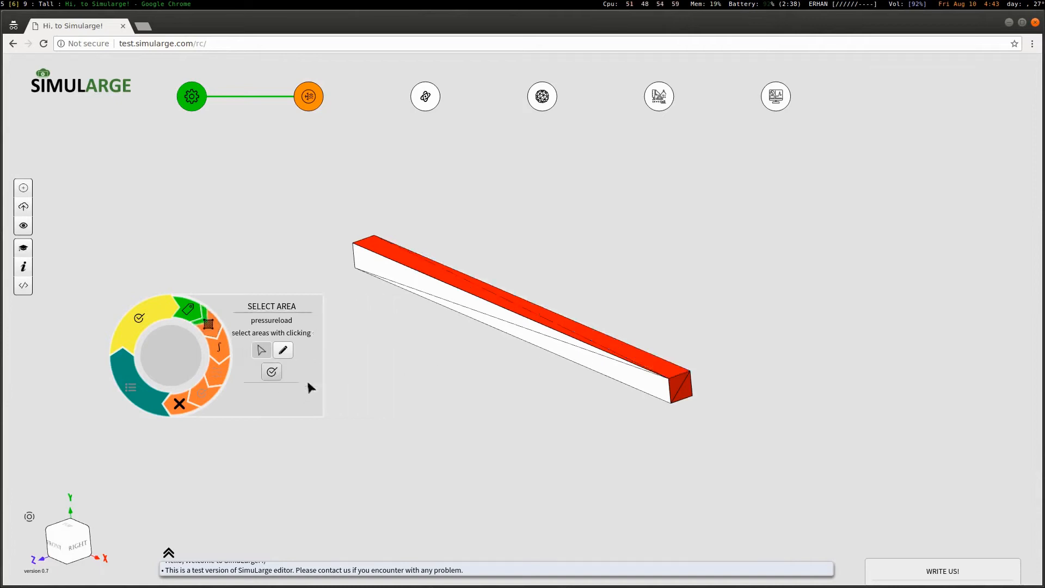
# Make it a 1000000 Pa pressure load and complete the boundary conditions stage
pyautogui.click(320, 346)
pyautogui.click(315, 341)
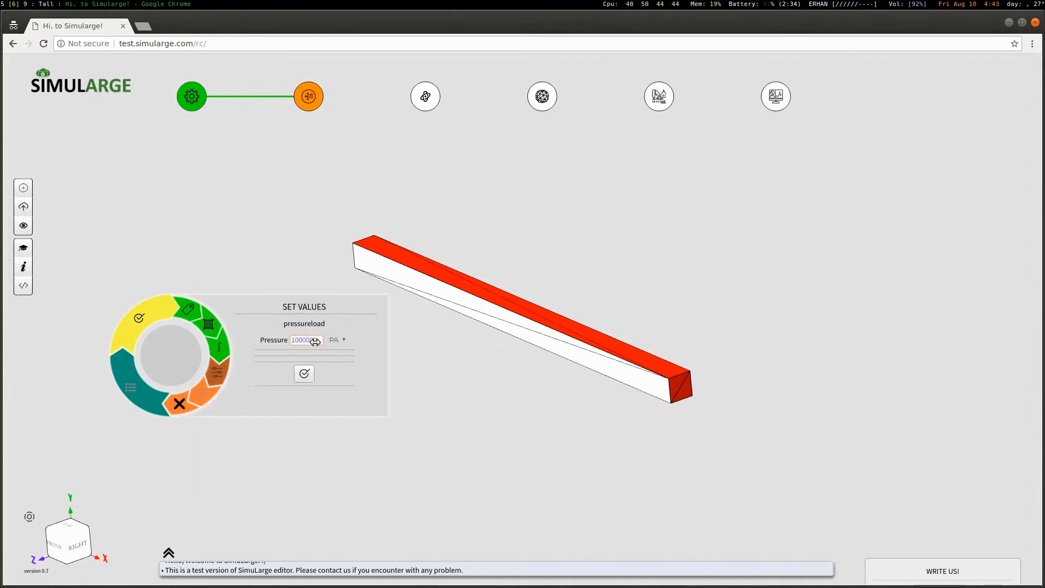
pyautogui.click(312, 378)
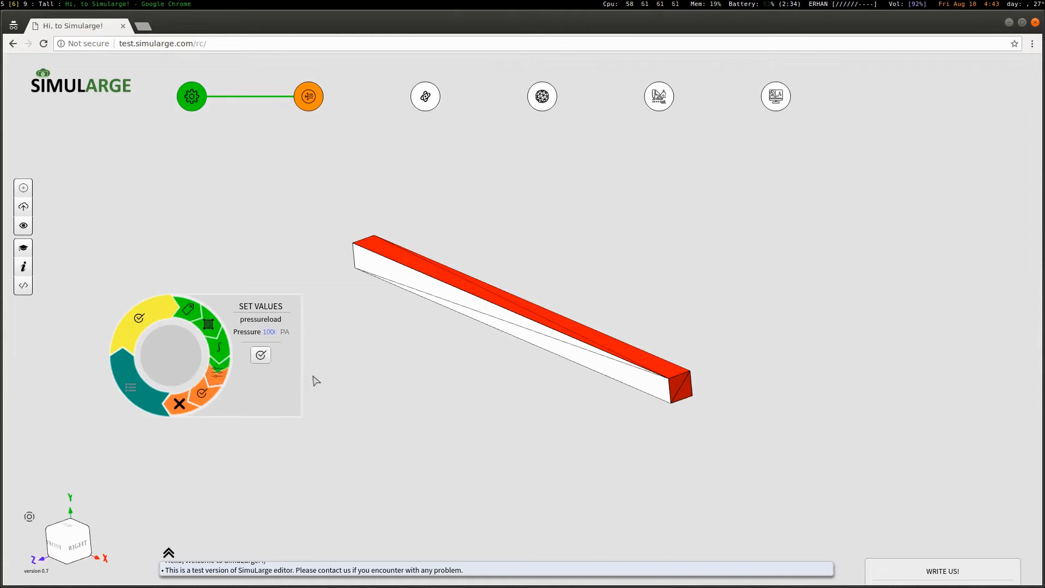
pyautogui.click(212, 393)
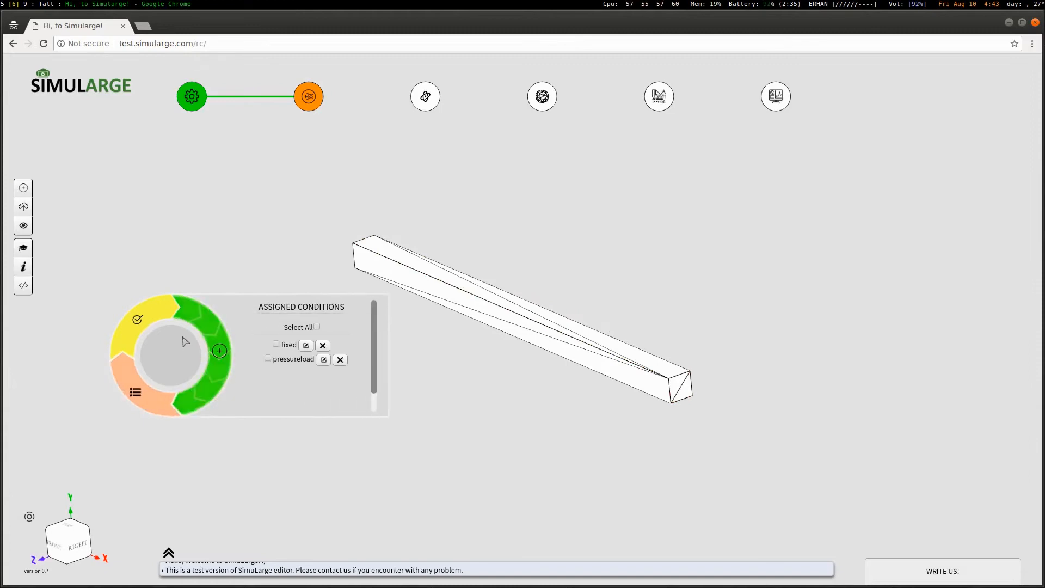
pyautogui.click(315, 327)
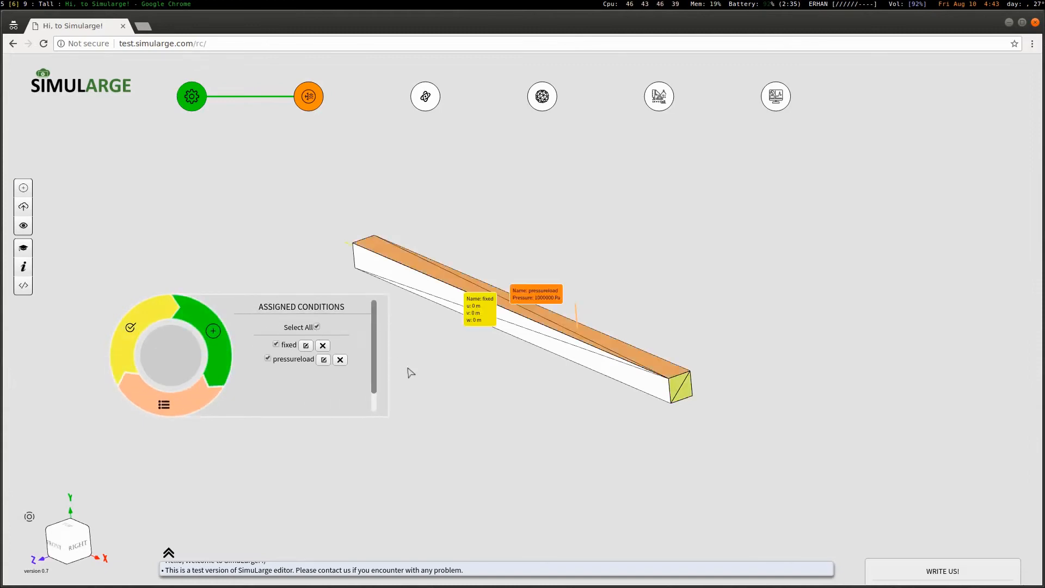
pyautogui.click(130, 328)
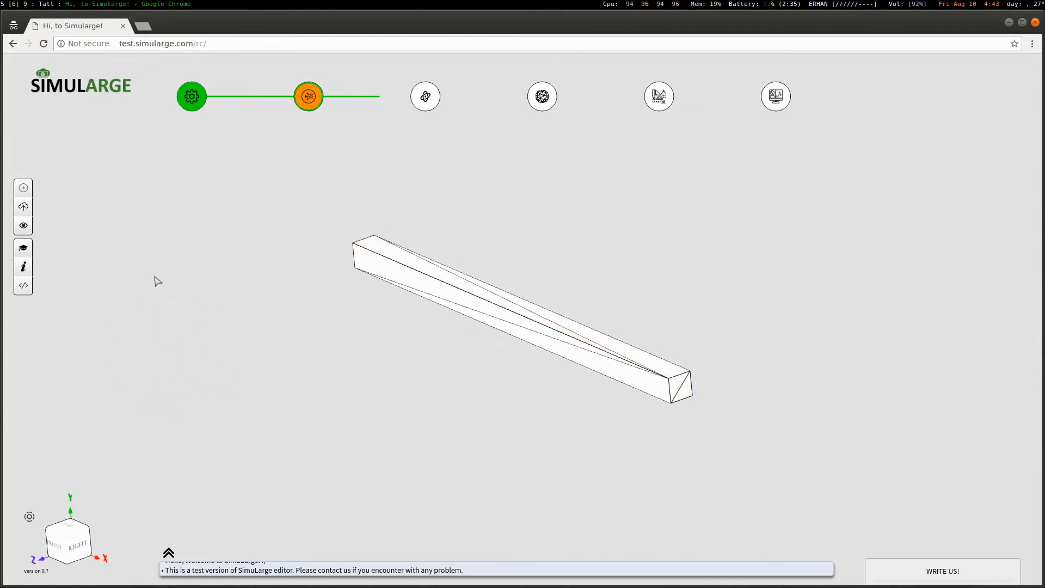
# Assign AL from the material library to the beam and complete the material stage
pyautogui.click(190, 258)
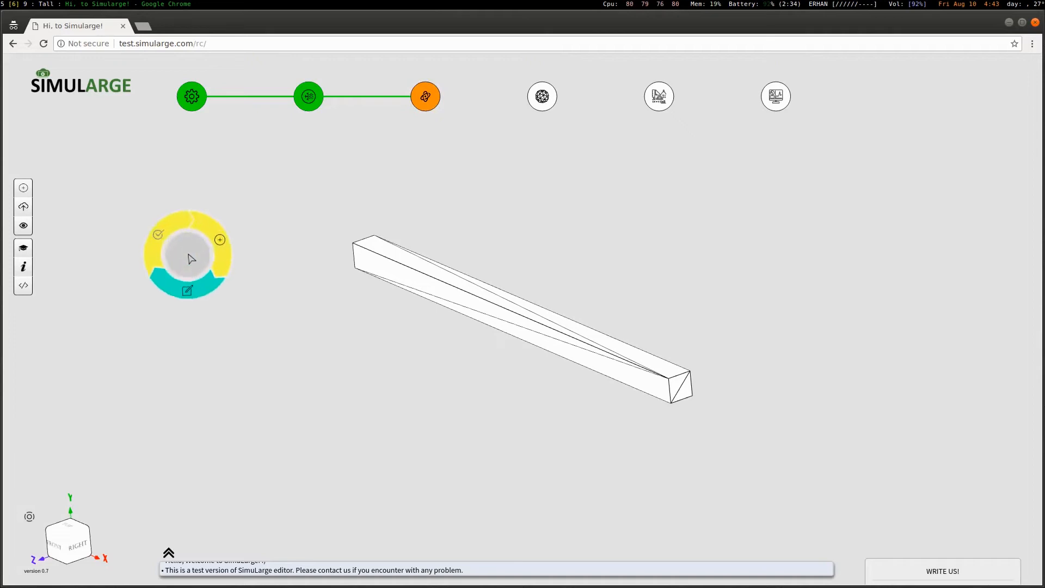
pyautogui.click(232, 234)
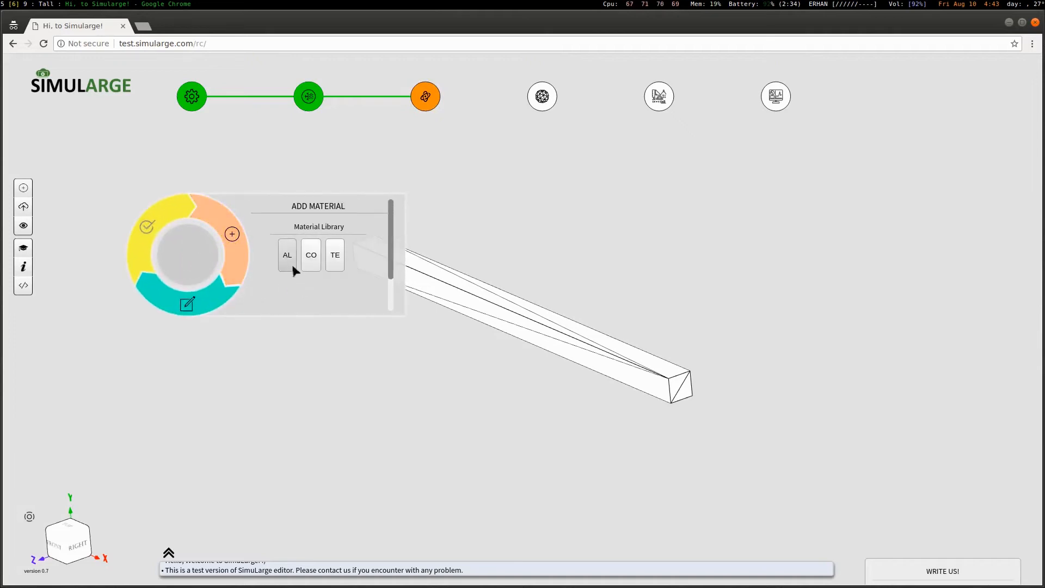
pyautogui.click(287, 253)
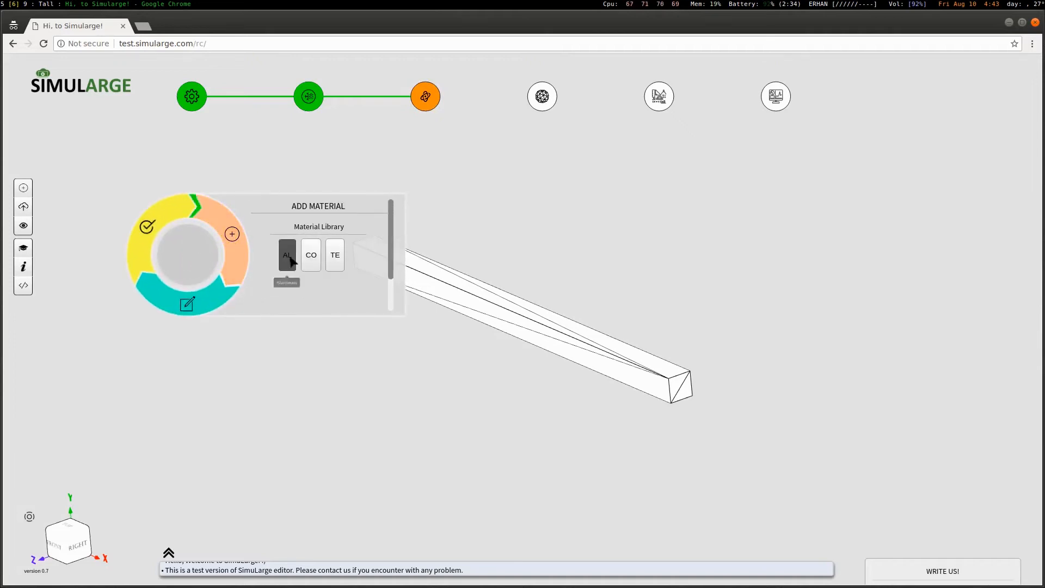
pyautogui.click(161, 223)
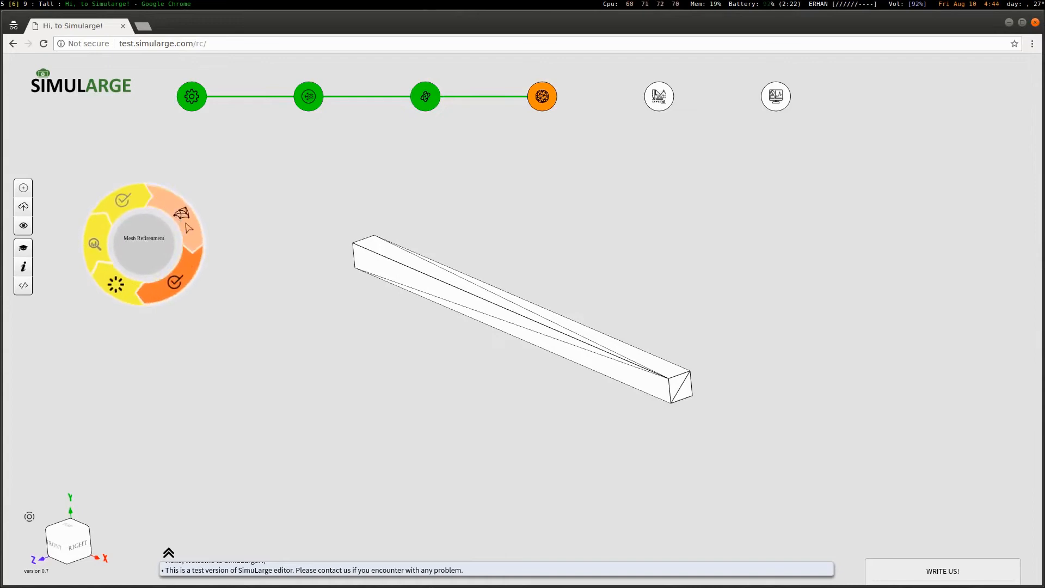
pyautogui.click(188, 228)
# Generate the beam's mesh at 1% mesh size and accept it
pyautogui.click(281, 218)
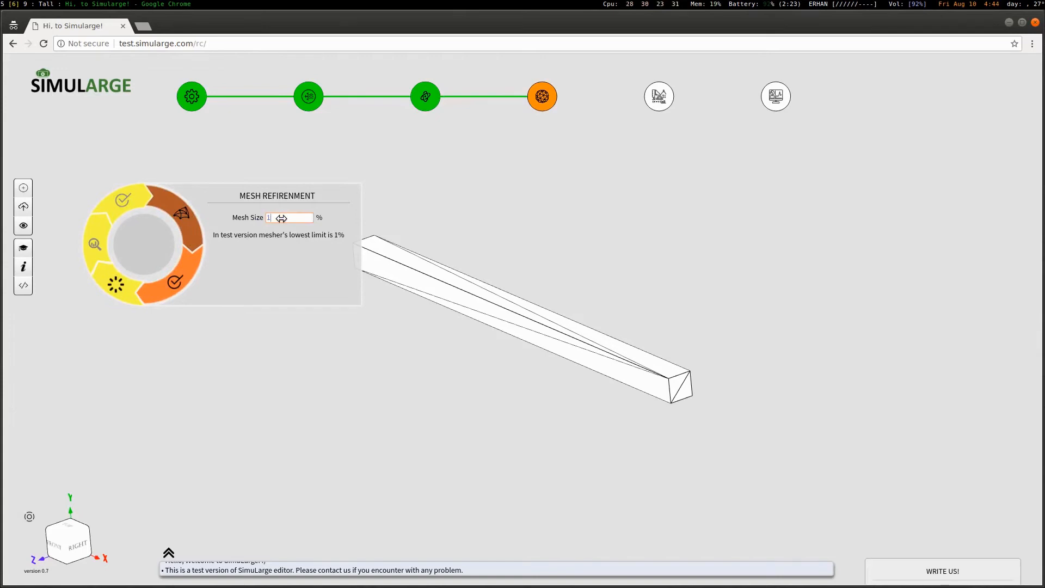
pyautogui.write('1')
pyautogui.press('Return')
pyautogui.click(197, 286)
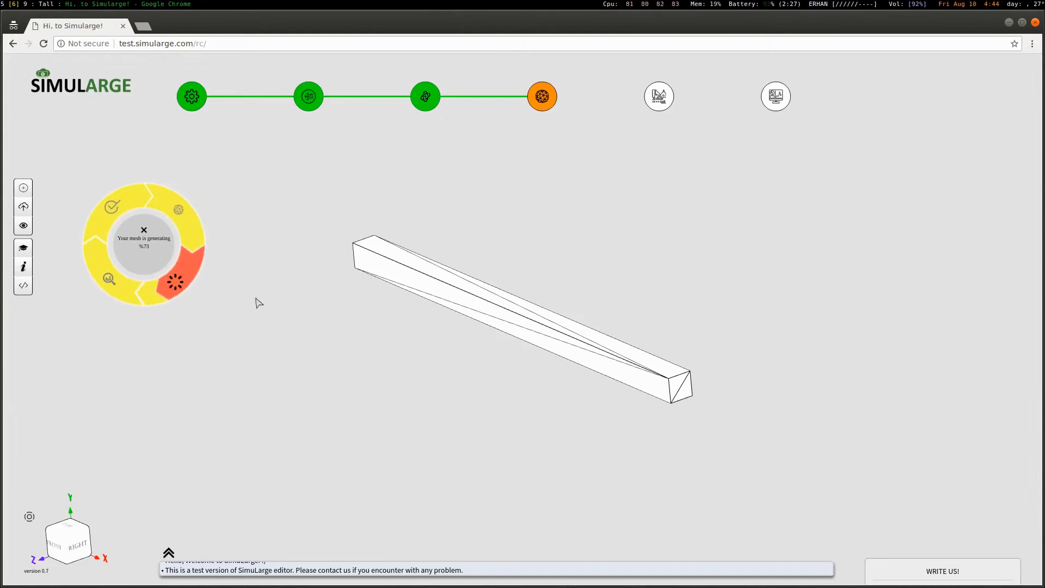
pyautogui.moveTo(536, 321)
pyautogui.mouseDown()
pyautogui.moveTo(507, 297)
pyautogui.moveTo(544, 321)
pyautogui.moveTo(519, 327)
pyautogui.moveTo(552, 361)
pyautogui.moveTo(542, 339)
pyautogui.mouseUp()
pyautogui.click(126, 203)
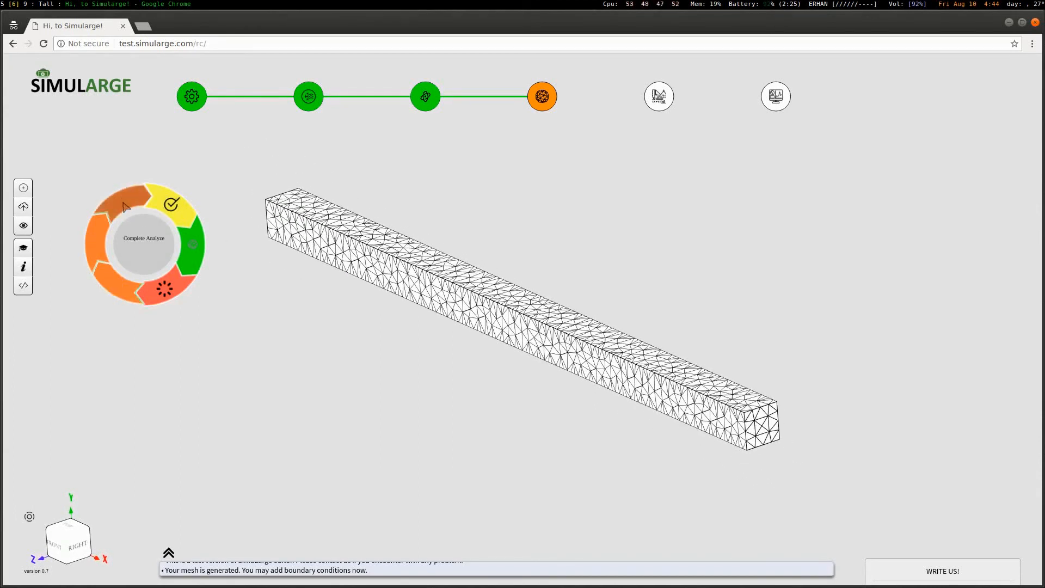
pyautogui.click(120, 209)
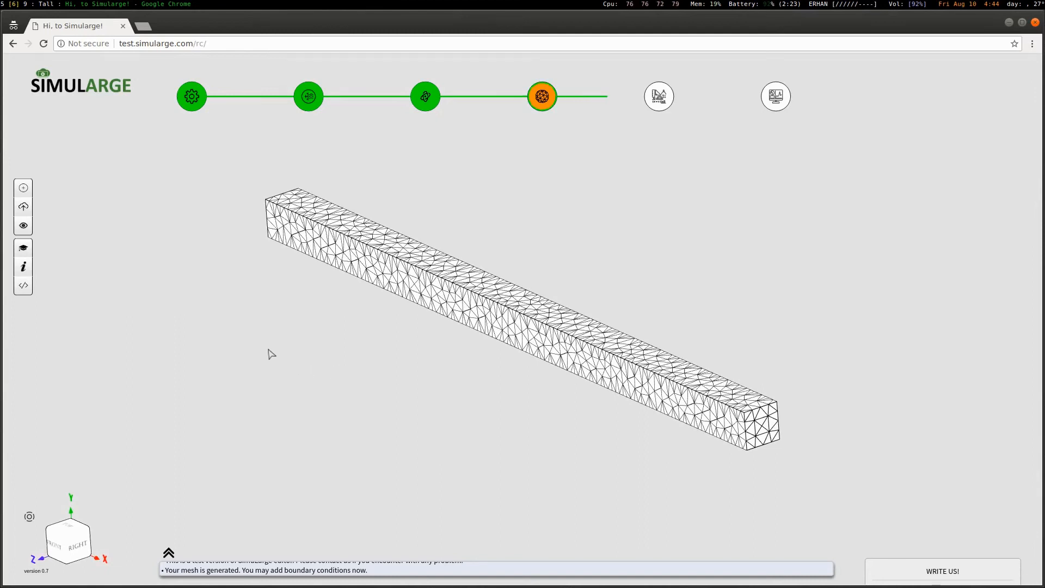
# Create Simulation 1 with the complete solution method and run the structural solver
pyautogui.rightClick(240, 326)
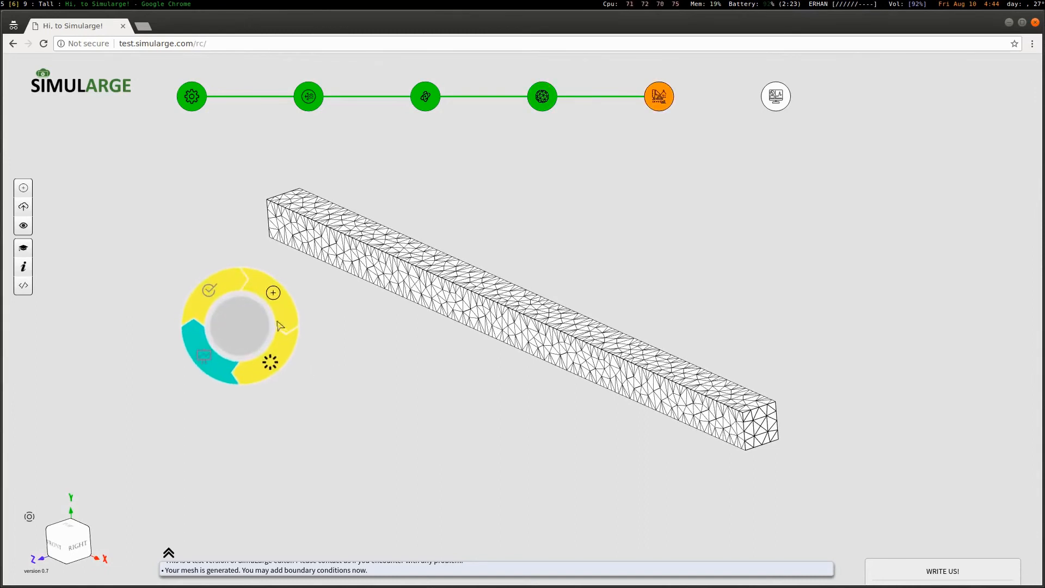
pyautogui.click(286, 314)
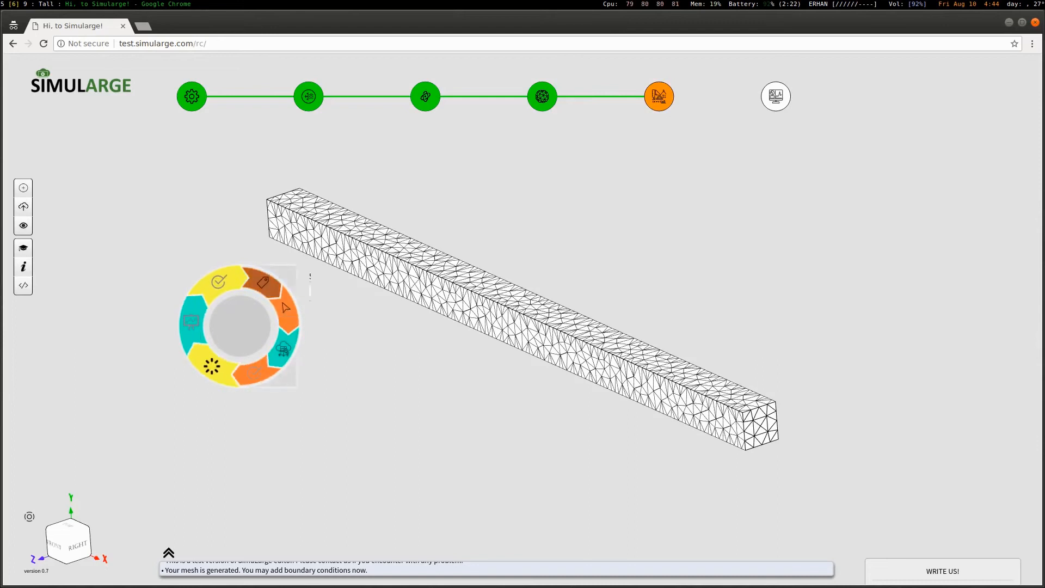
pyautogui.click(423, 306)
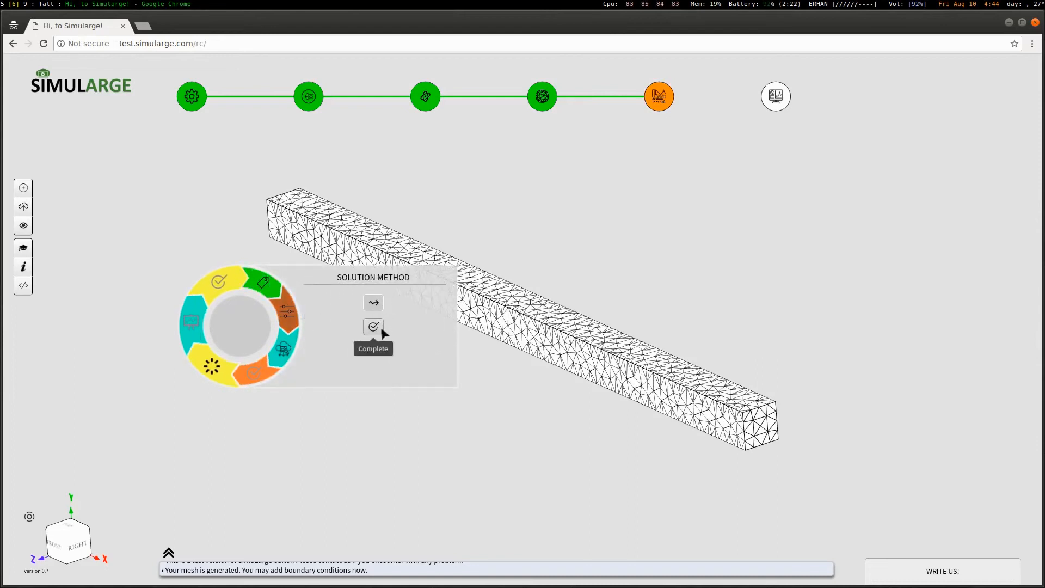
pyautogui.click(380, 328)
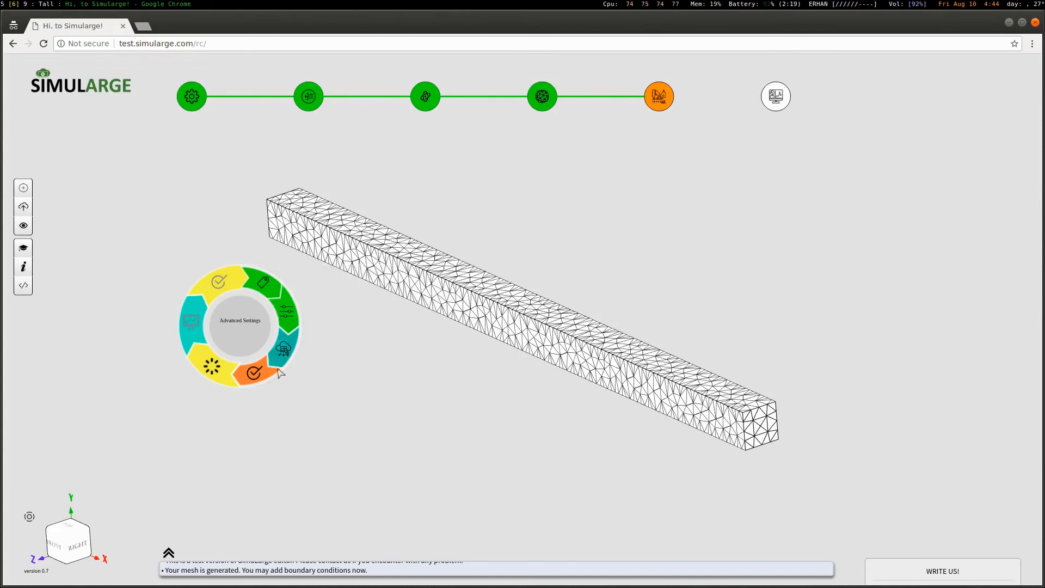
pyautogui.click(263, 376)
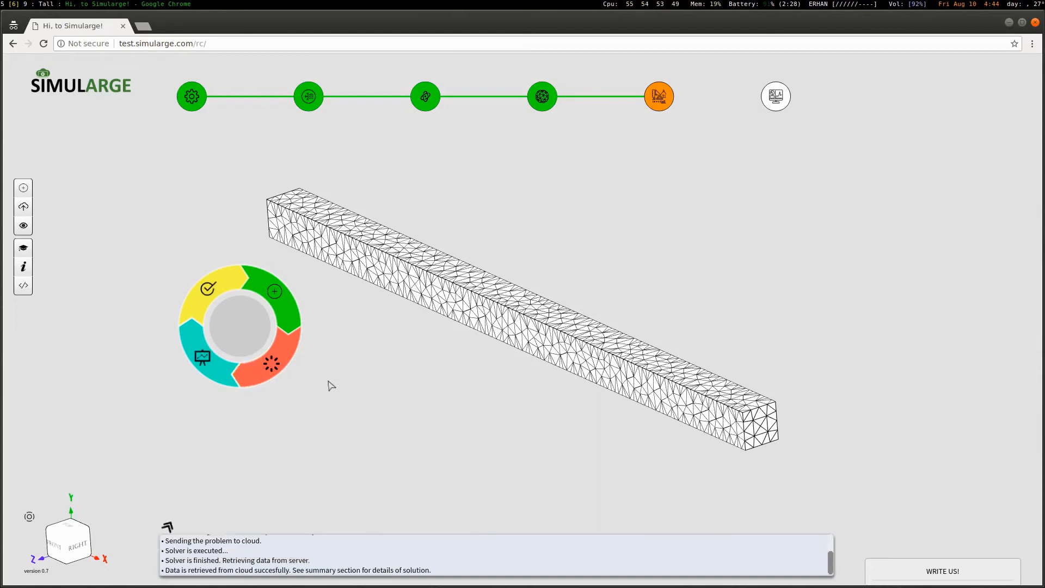
pyautogui.click(166, 407)
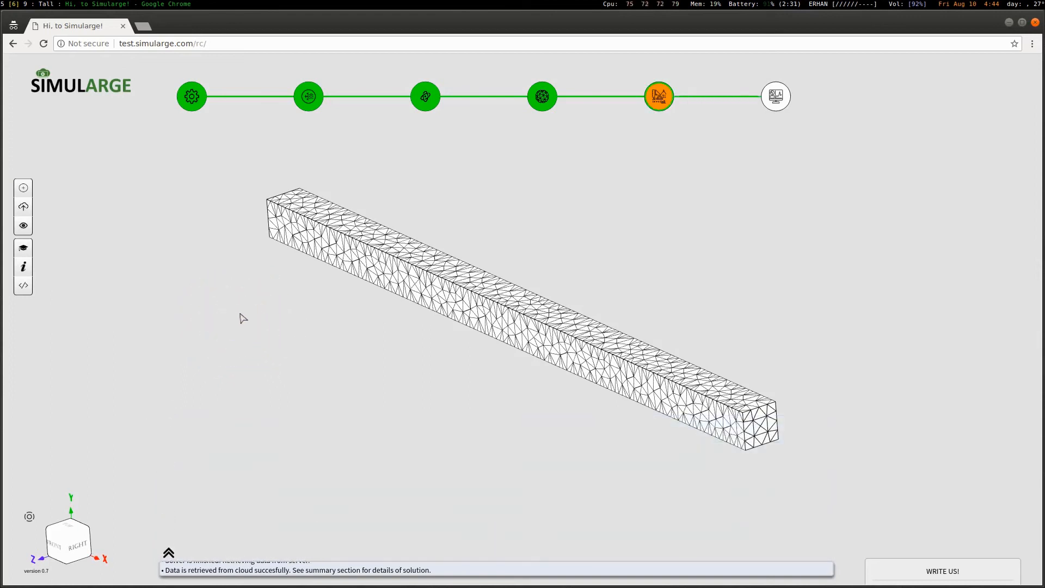
pyautogui.rightClick(241, 315)
# Create a new results plot named 'plot1'
pyautogui.moveTo(241, 314); pyautogui.dragTo(189, 292)
pyautogui.click(235, 270)
pyautogui.click(210, 250)
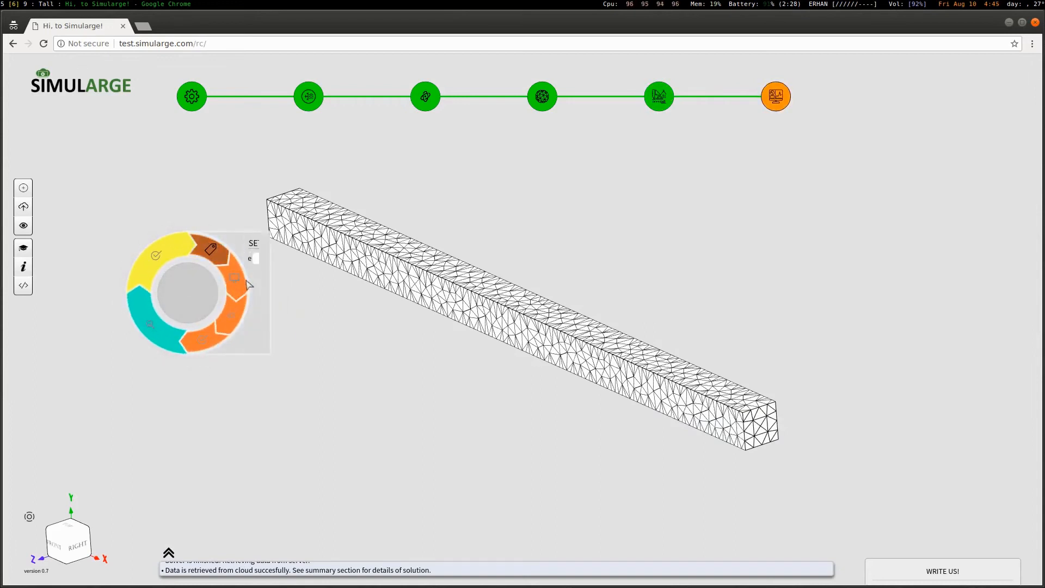
pyautogui.click(314, 270)
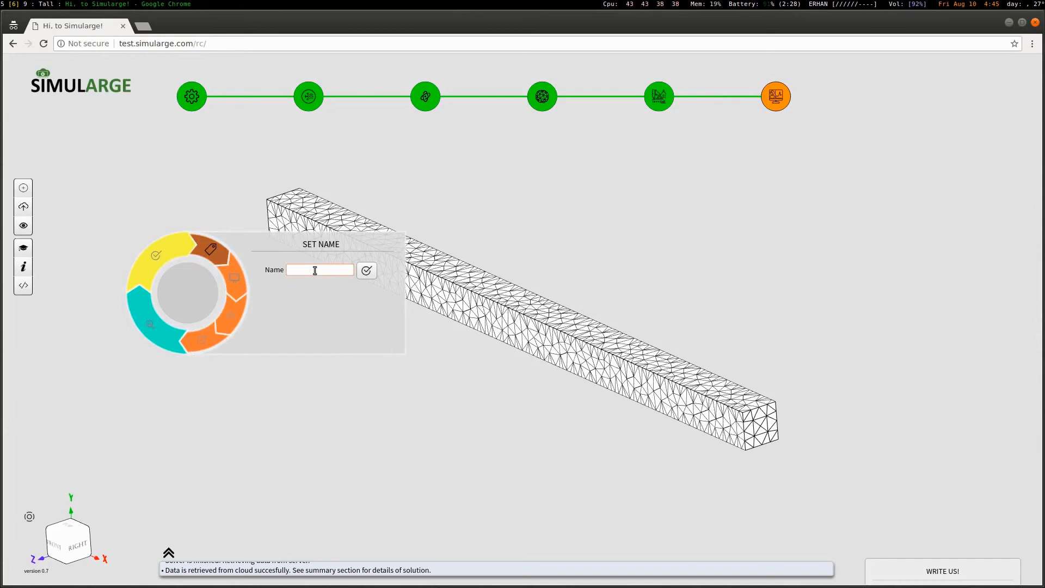
pyautogui.write('plot1')
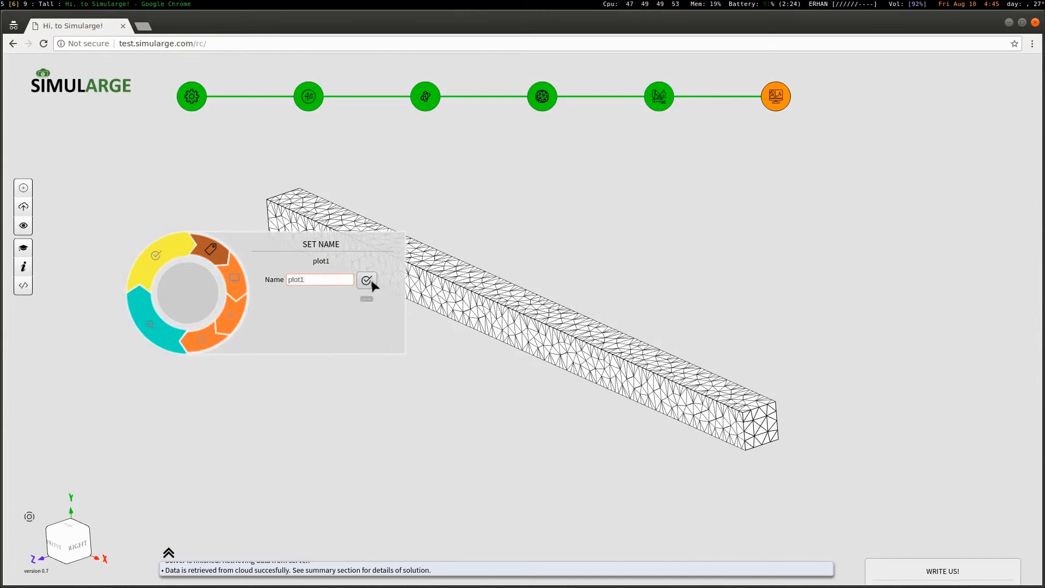
pyautogui.click(372, 283)
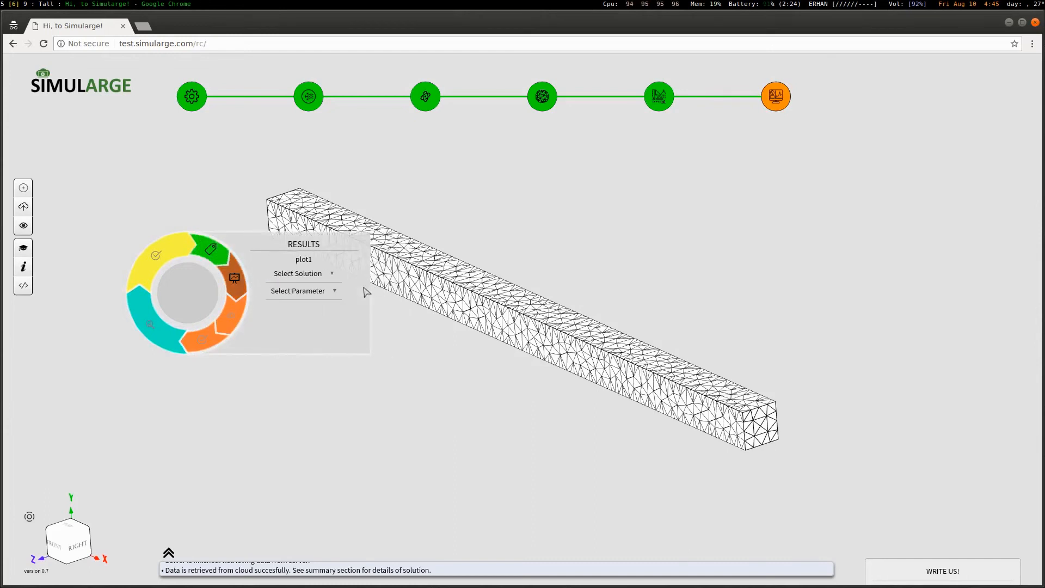
# Draw all displacement components of SIMULATION 1 as a contour on the beam
pyautogui.click(345, 276)
pyautogui.click(349, 291)
pyautogui.click(350, 296)
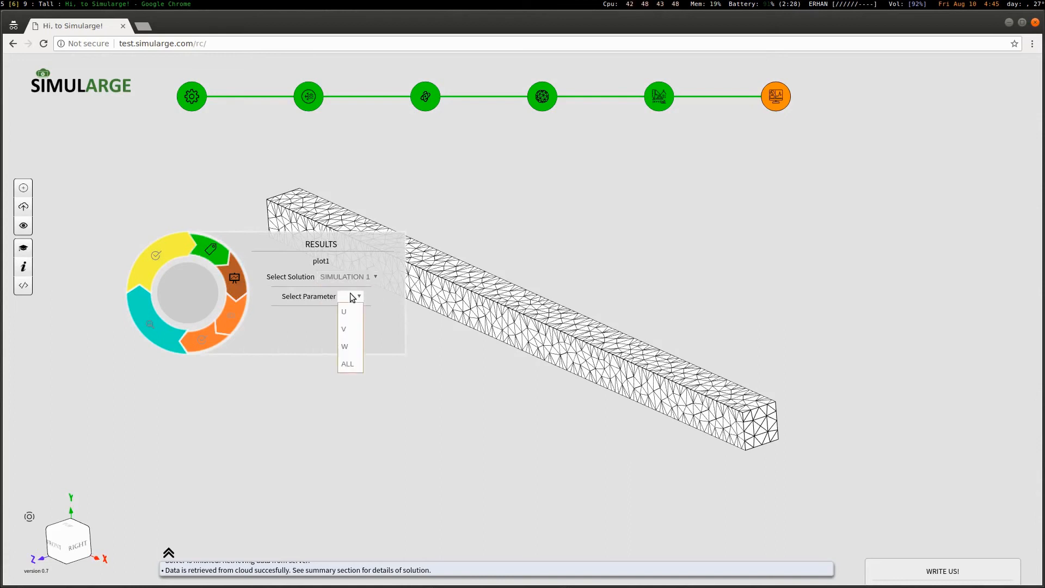
pyautogui.click(350, 363)
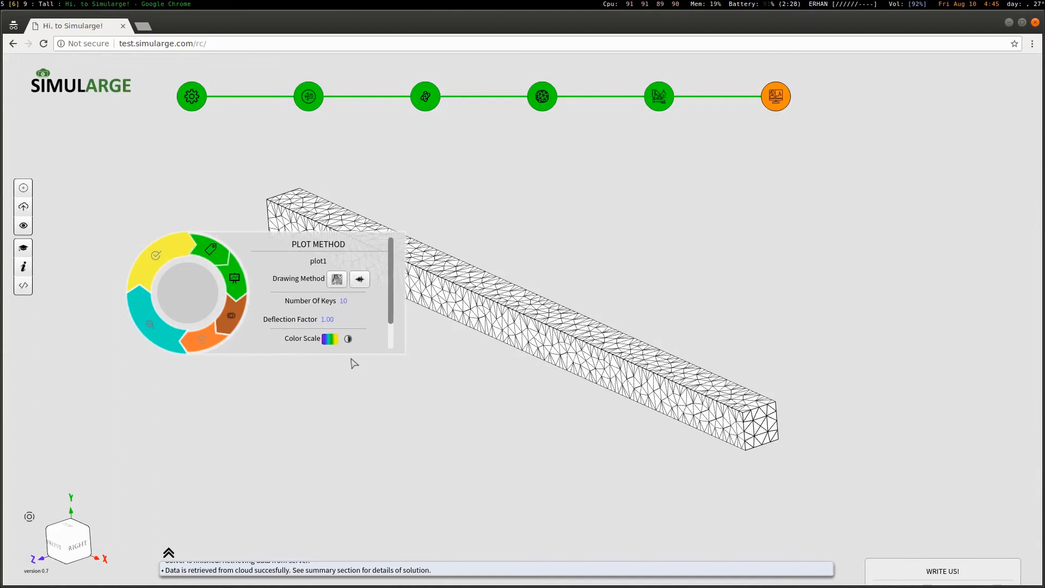
pyautogui.click(349, 301)
pyautogui.click(341, 283)
pyautogui.moveTo(392, 294); pyautogui.dragTo(393, 329)
pyautogui.click(319, 336)
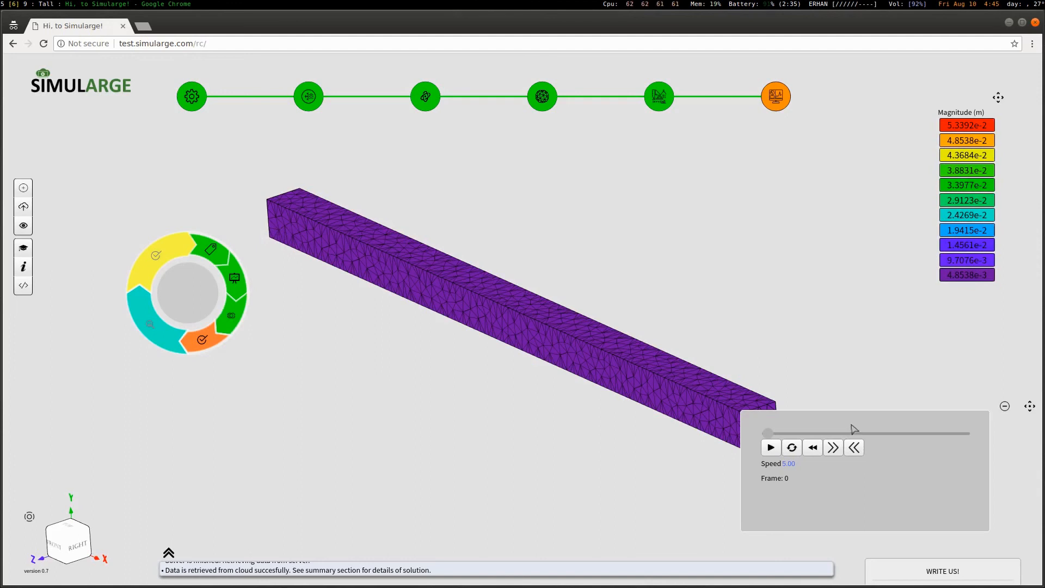
# Set the plot's deflection factor to 50 and redraw it
pyautogui.scroll(-3, 489, 332)
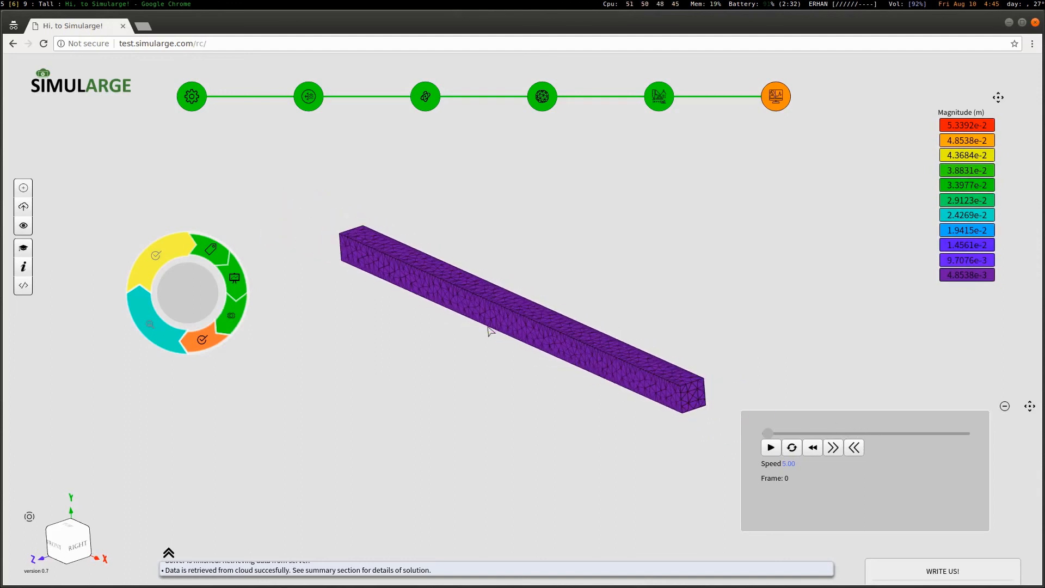
pyautogui.click(771, 448)
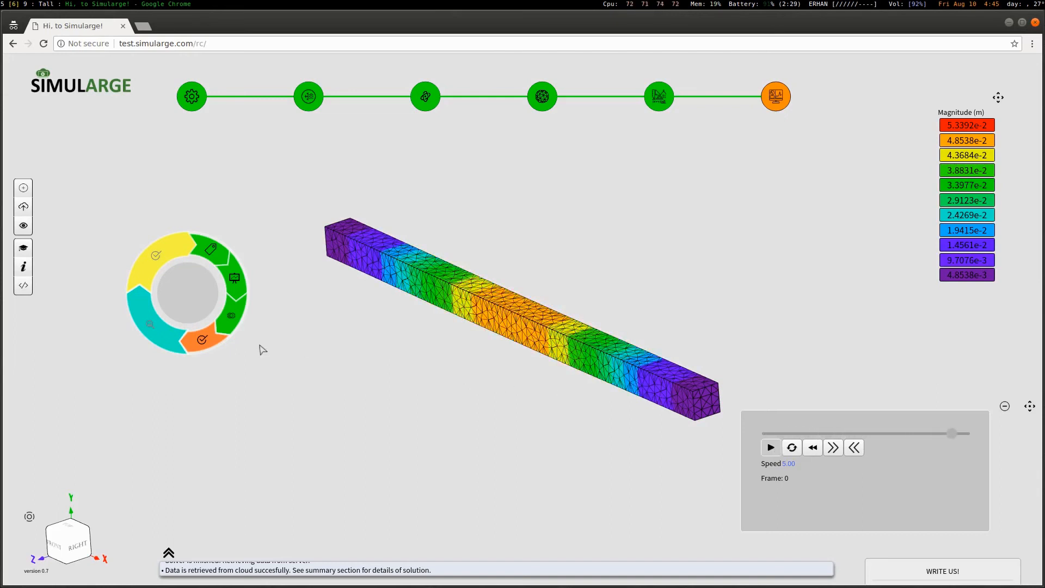
pyautogui.click(231, 316)
pyautogui.click(338, 321)
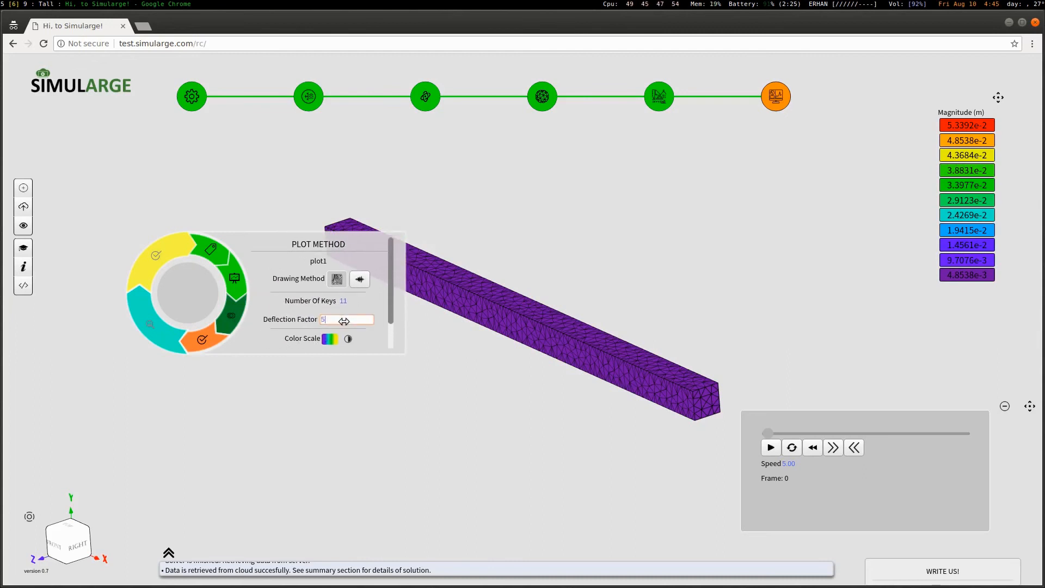
pyautogui.write('50')
pyautogui.press('Return')
pyautogui.scroll(-1, 397, 311)
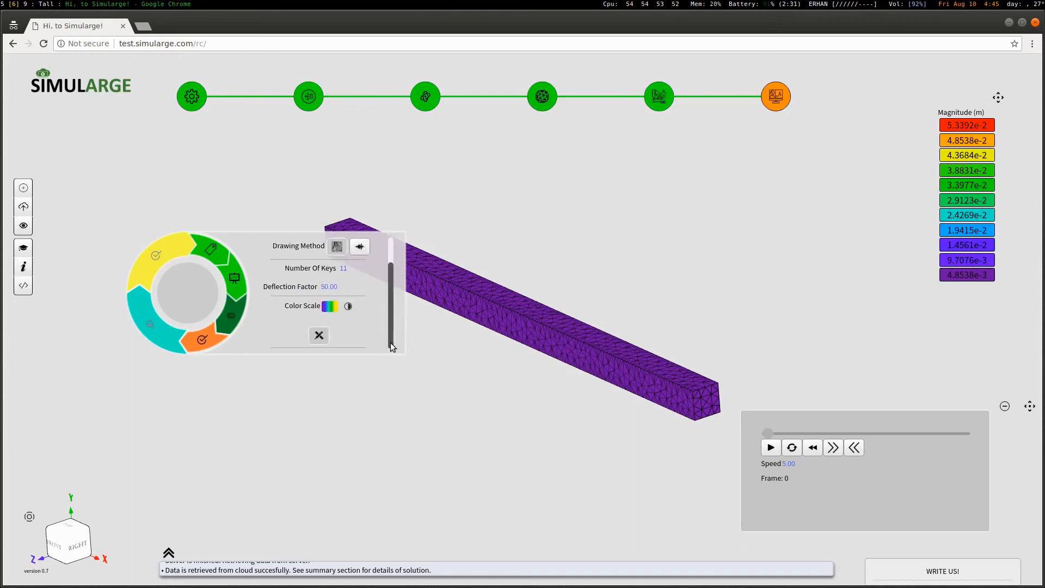
pyautogui.click(319, 336)
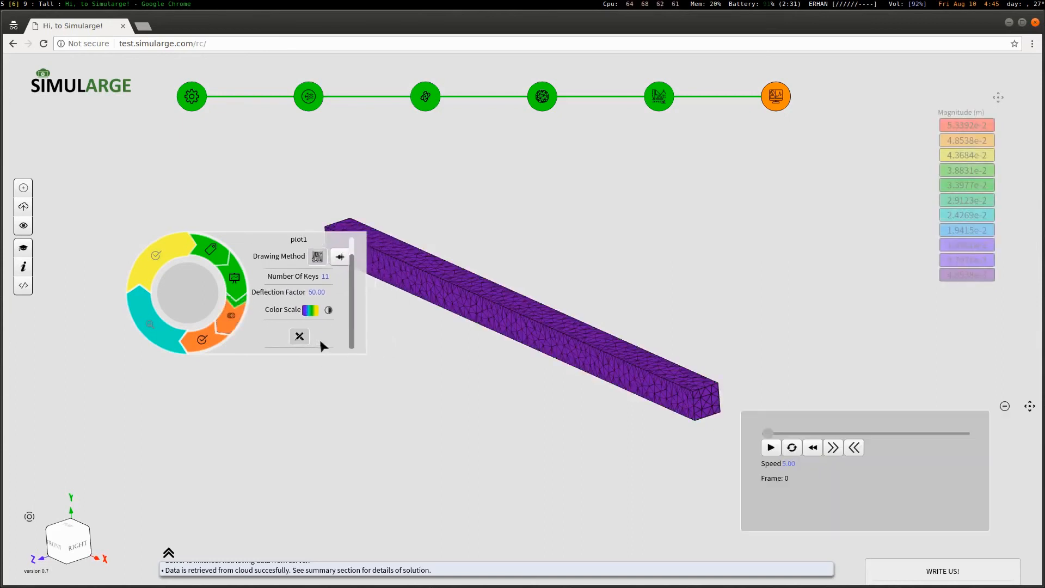
# Play the exaggerated bending animation on continuous loop
pyautogui.click(777, 452)
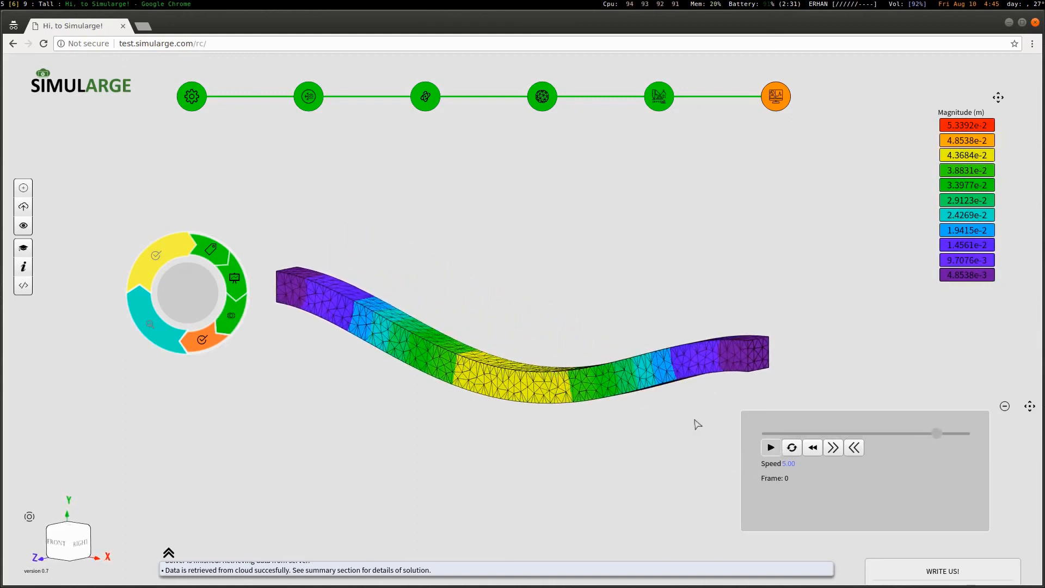
pyautogui.click(770, 449)
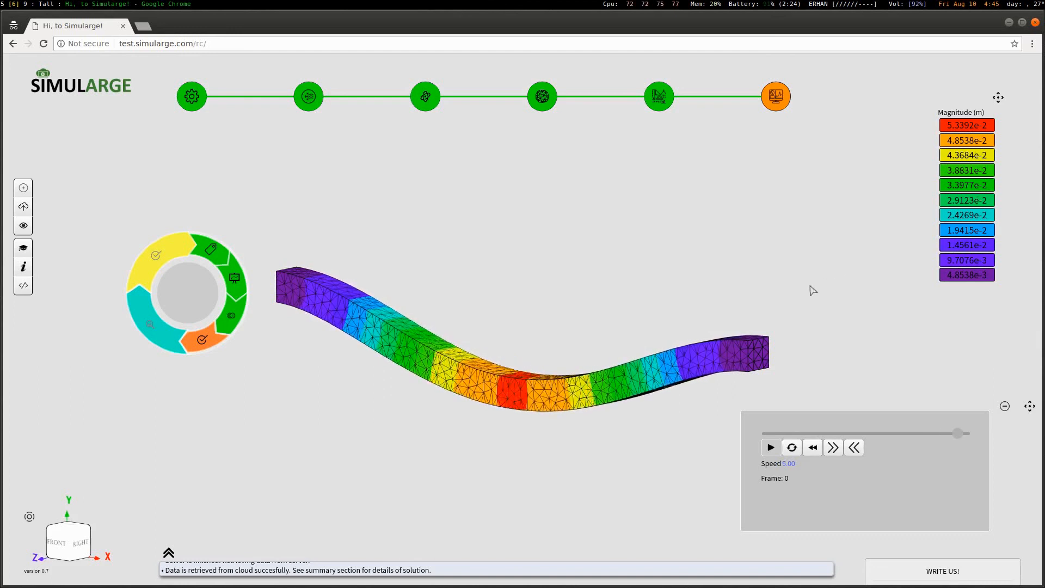
pyautogui.click(790, 451)
pyautogui.click(772, 450)
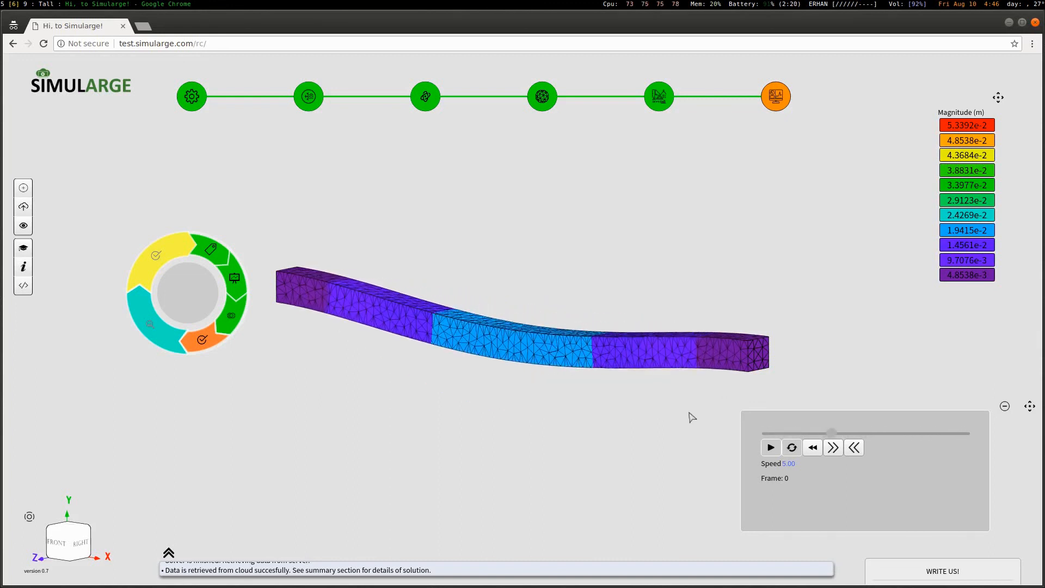
pyautogui.click(23, 225)
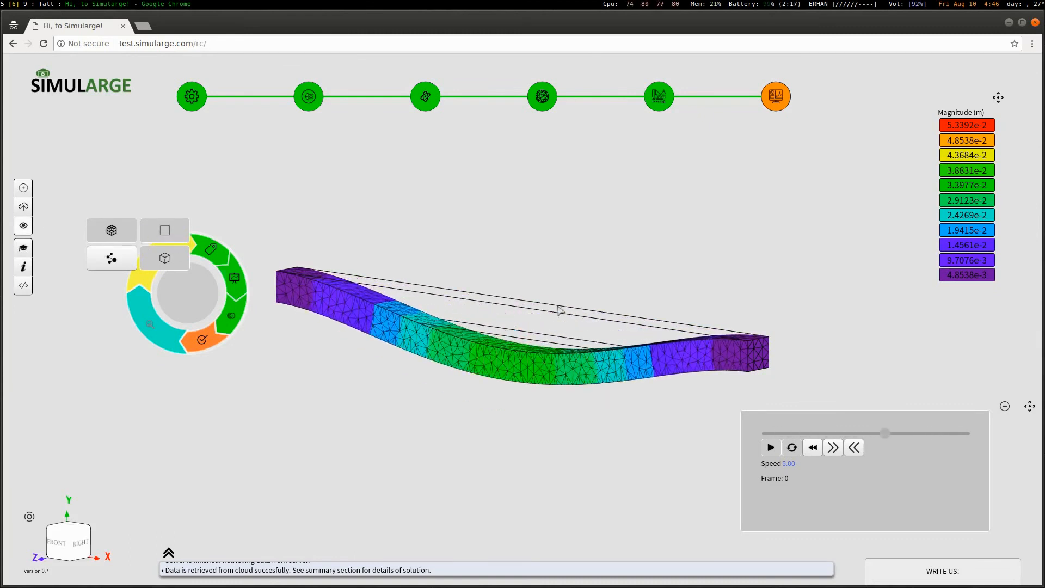
# Clear the contour, then redisplay plot1 from saved visualizations and play it
pyautogui.click(127, 229)
pyautogui.moveTo(655, 418); pyautogui.dragTo(699, 377)
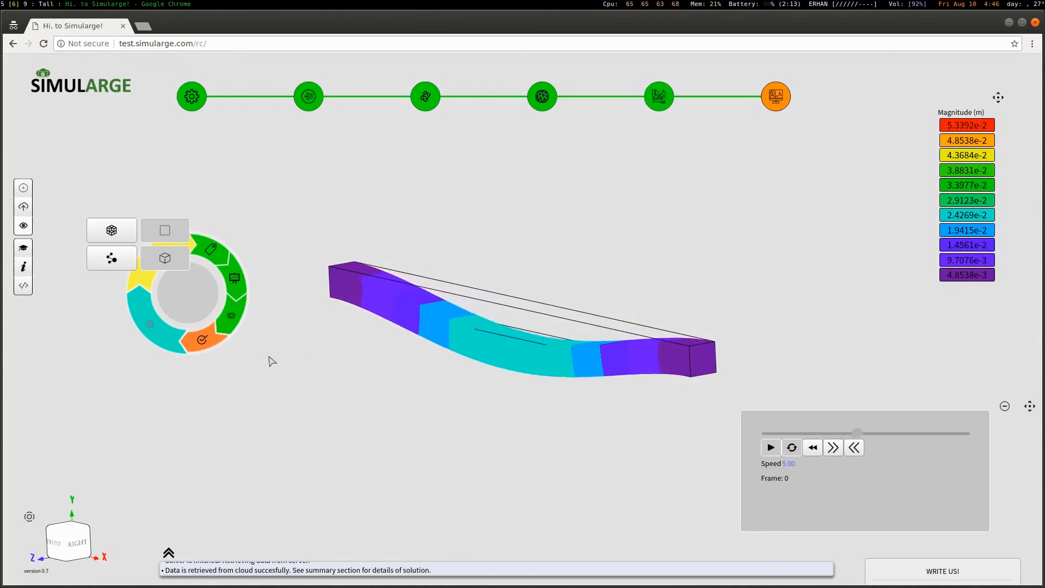
pyautogui.click(201, 339)
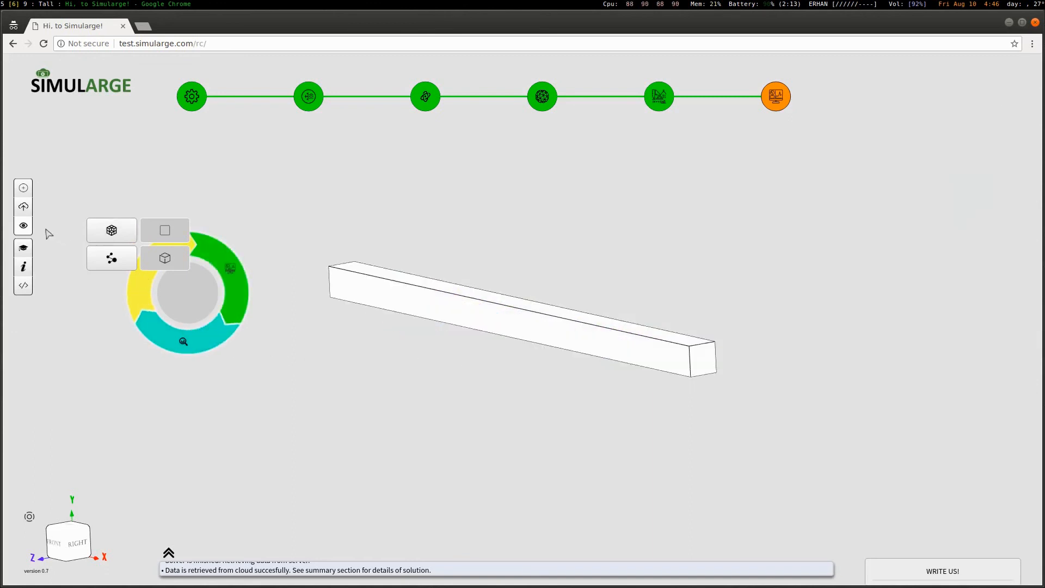
pyautogui.click(23, 226)
pyautogui.moveTo(434, 374); pyautogui.dragTo(455, 364)
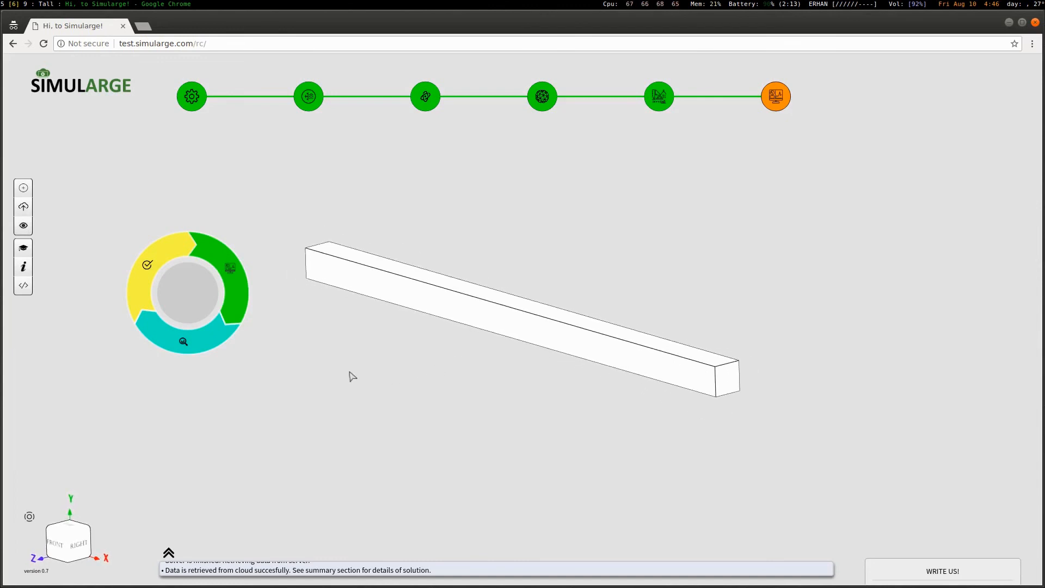
pyautogui.click(205, 345)
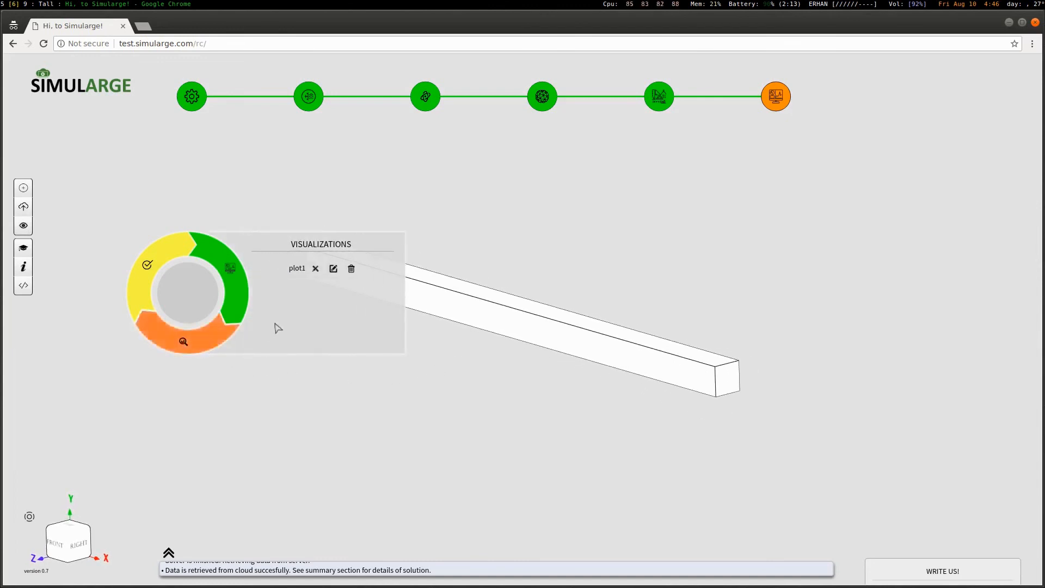
pyautogui.click(316, 269)
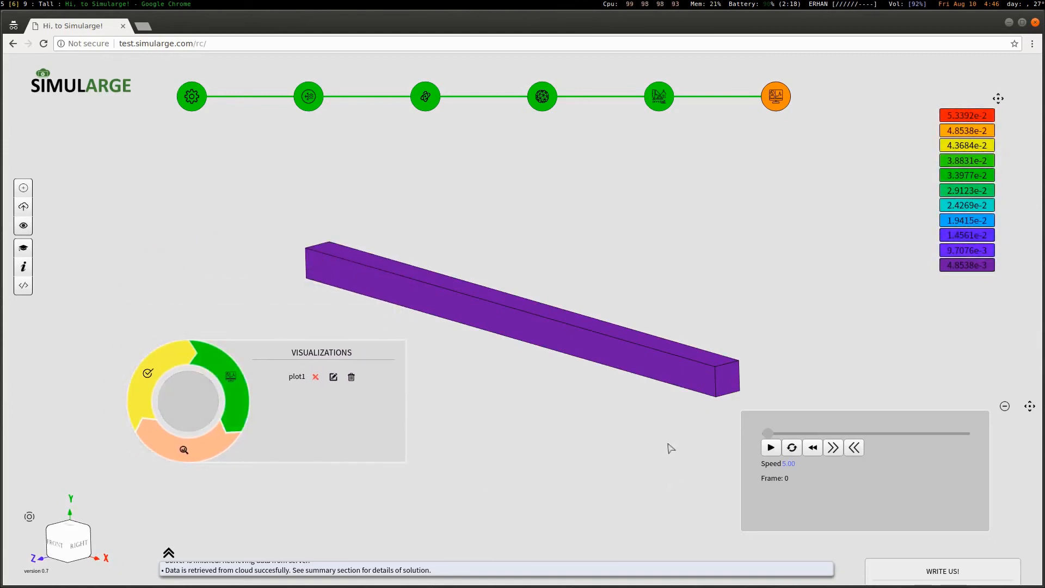
pyautogui.click(771, 447)
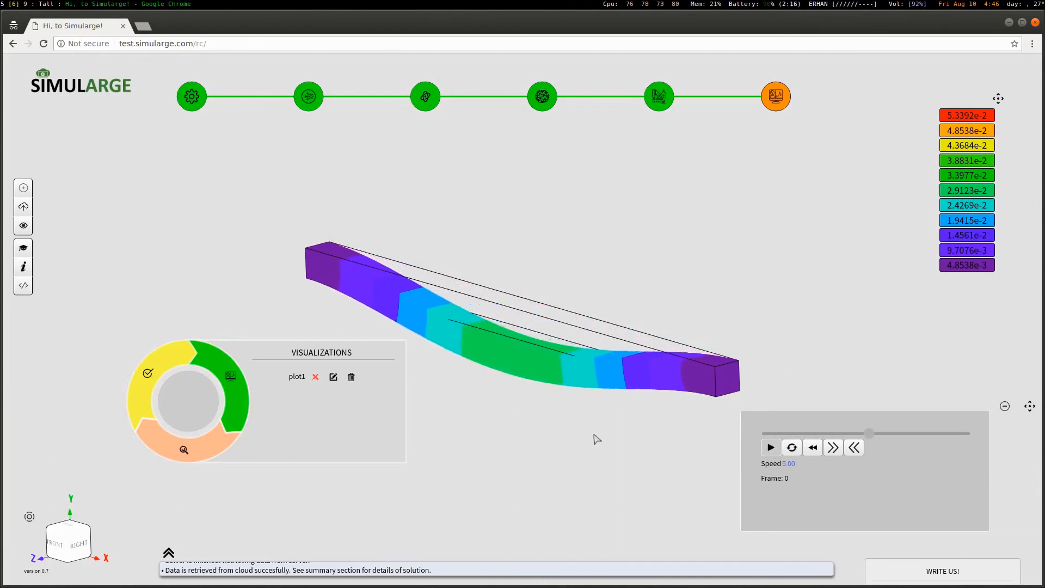
# Turn on the beam's mesh edges and replay the animation
pyautogui.click(22, 225)
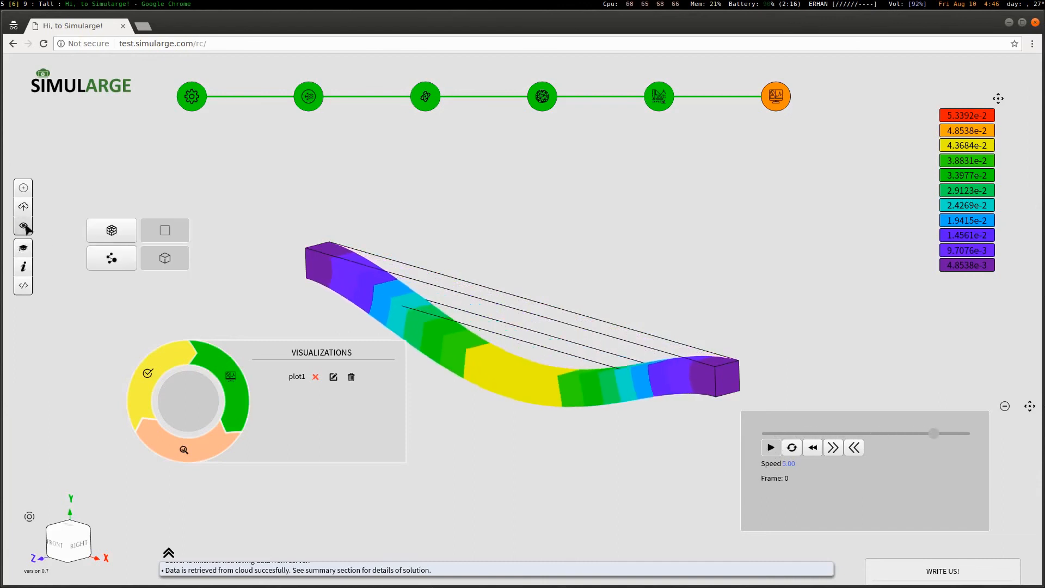
pyautogui.click(113, 232)
pyautogui.click(770, 447)
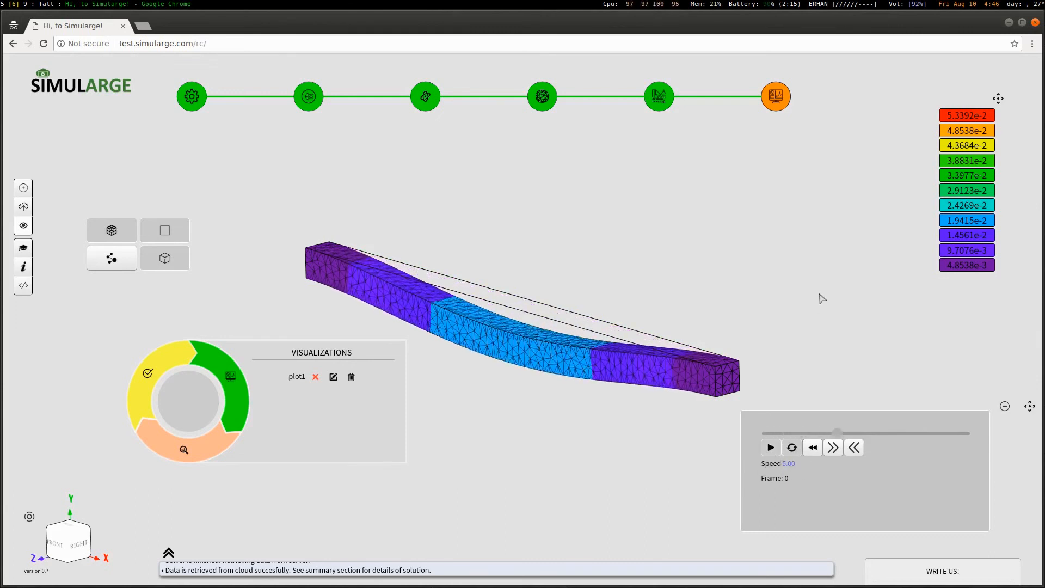